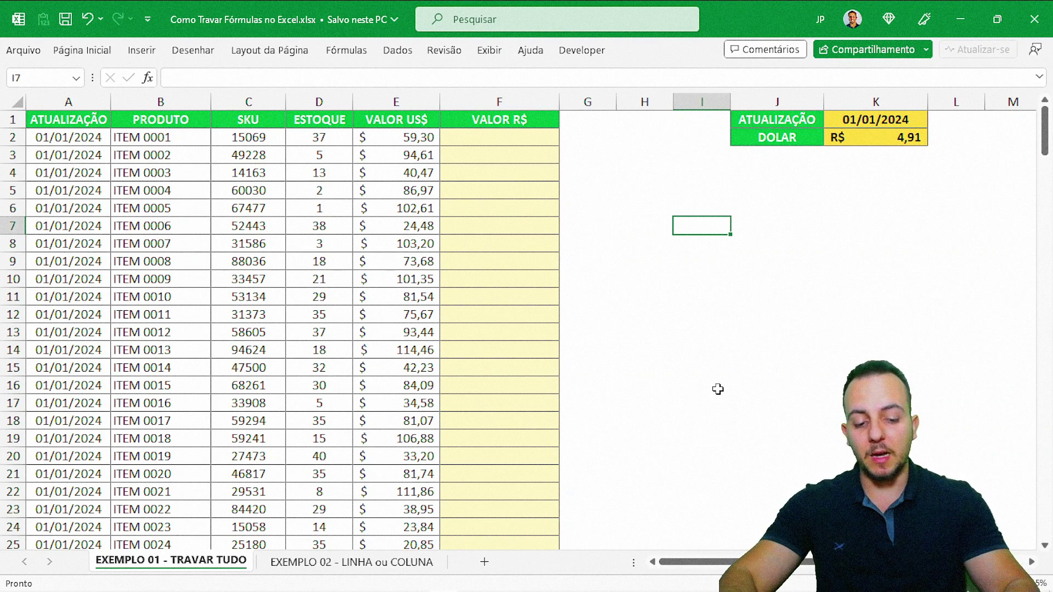
On the next sheet, select the VALOR US$ column data, then cell F2
key(ctrl+Page_Down)
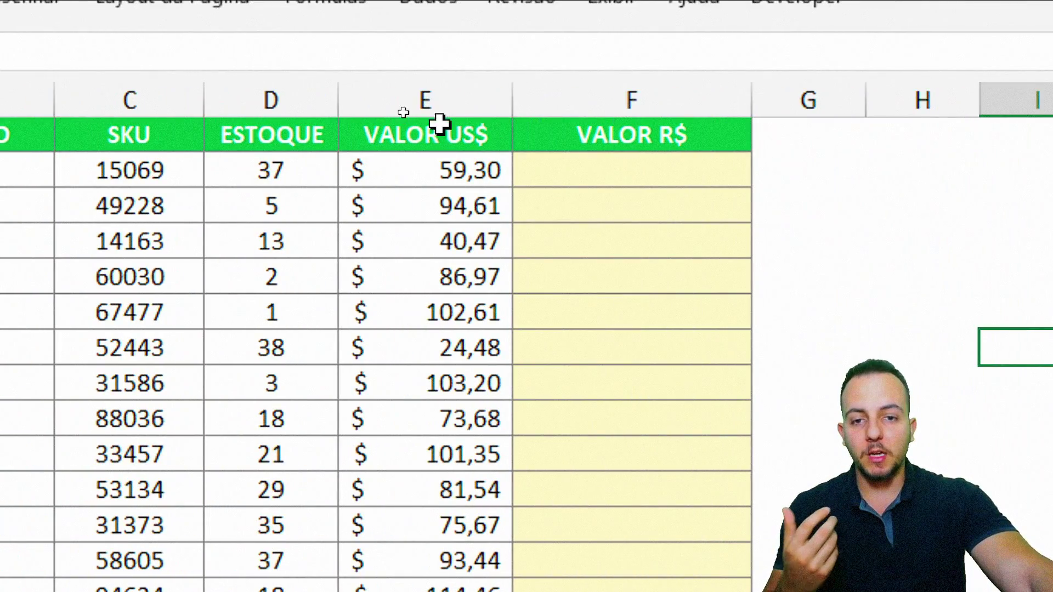
click(446, 124)
key(ctrl+shift+Down)
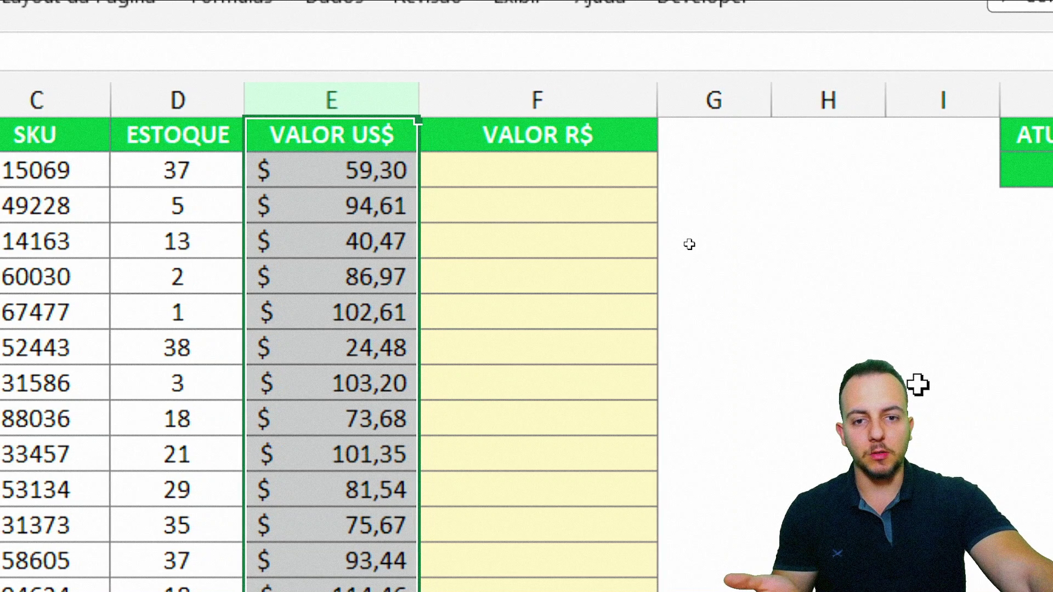
click(526, 124)
key(ctrl+shift+Down)
click(477, 169)
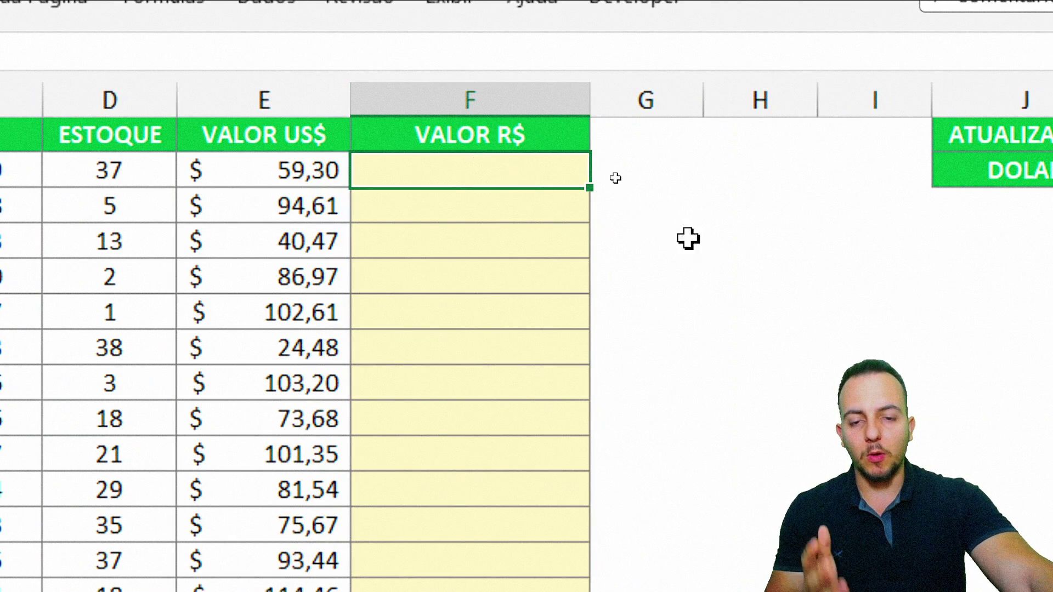
Mark up parts of the table, then start F2's formula with an equals sign
key(ctrl+2)
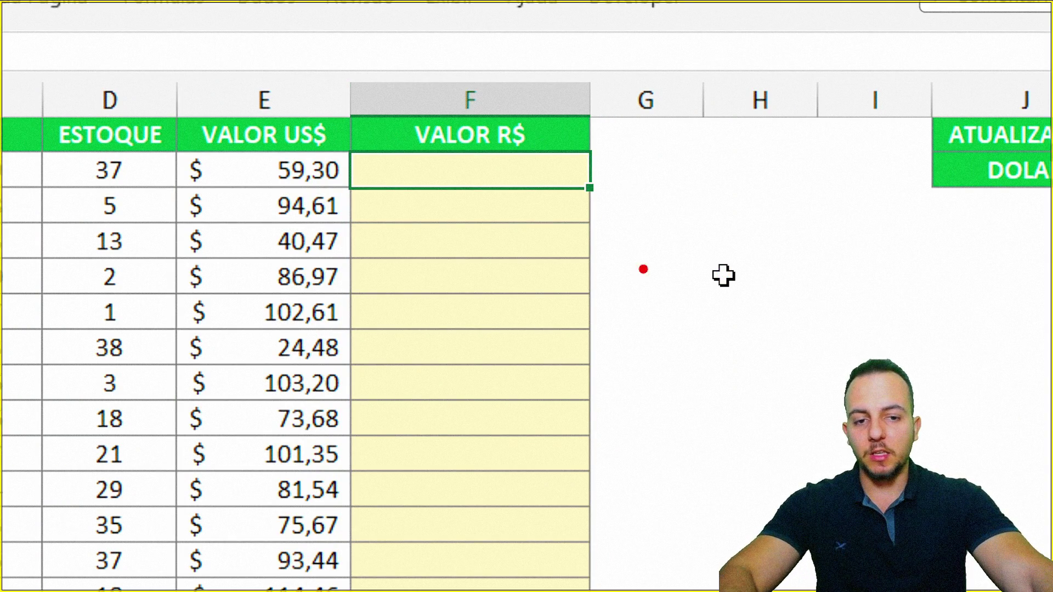
drag(335, 204, 463, 345)
mouse_move(520, 88)
mouse_down()
mouse_move(606, 118)
mouse_move(518, 101)
mouse_up()
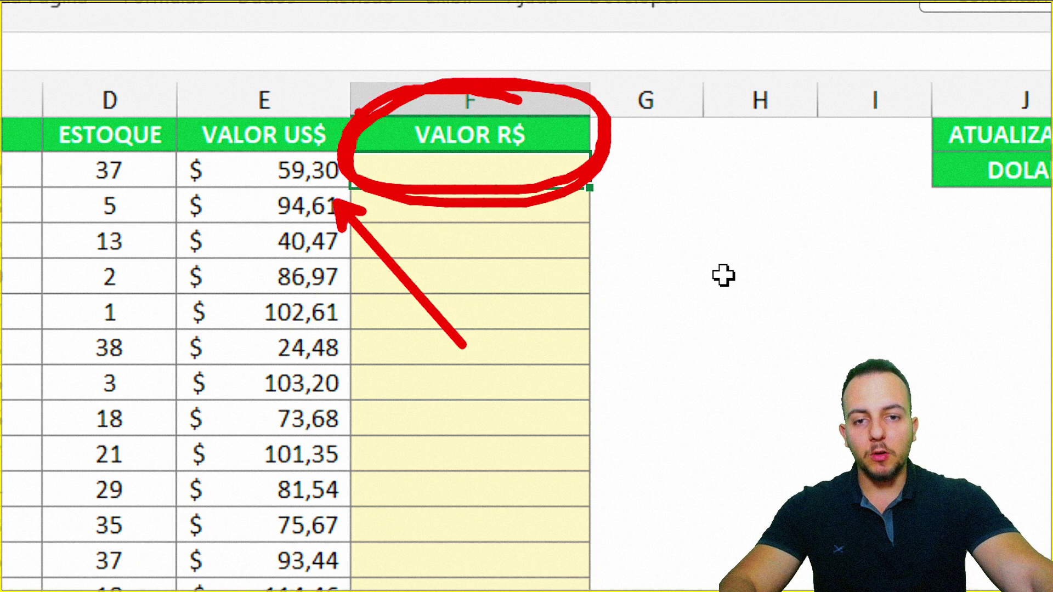
key(Escape)
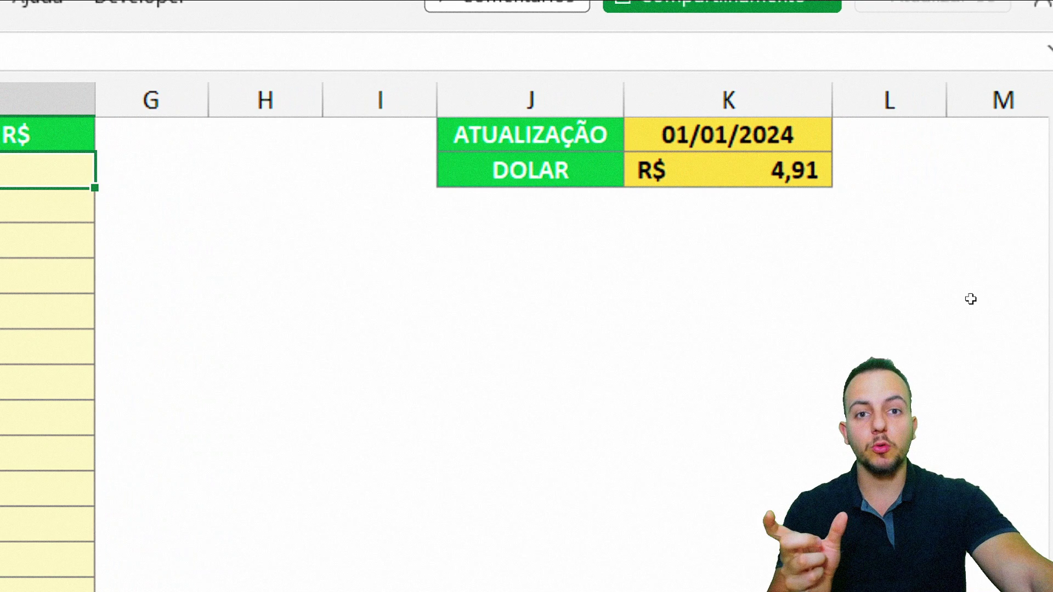
click(751, 398)
mouse_move(627, 155)
mouse_down()
mouse_move(800, 169)
mouse_move(841, 188)
mouse_up()
drag(806, 217, 751, 332)
drag(764, 225, 708, 329)
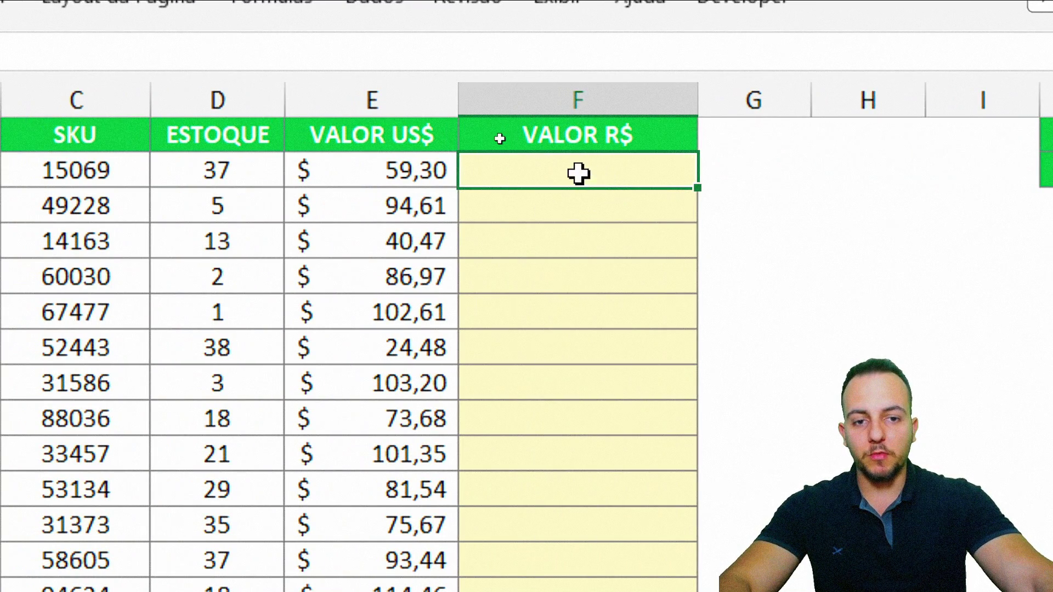
drag(578, 173, 590, 193)
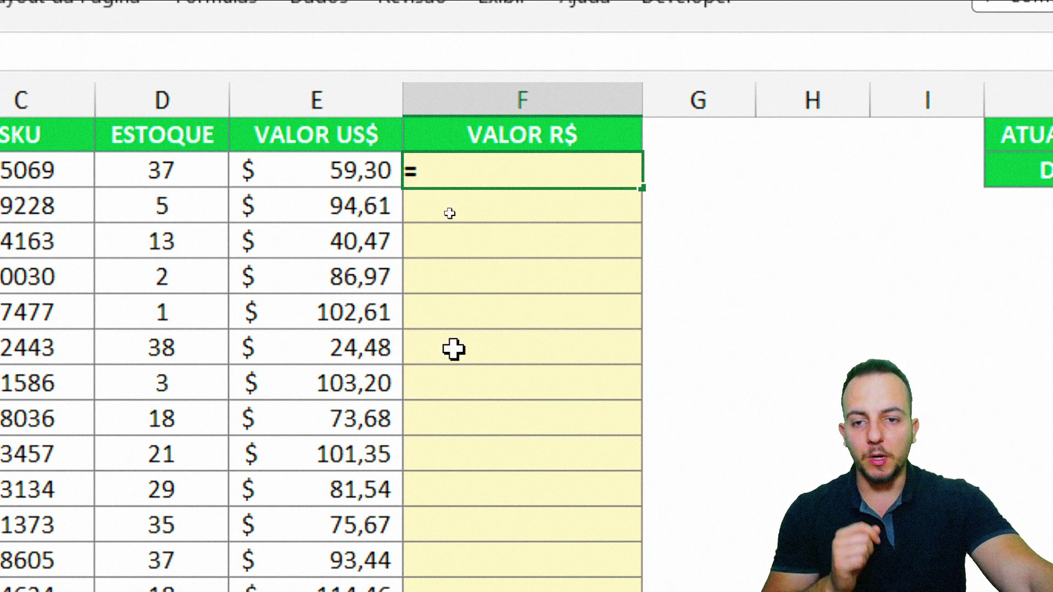
Make F2 =E2*K2, multiplying the first VALOR US$ by the DOLAR rate to get R$ 291,16
click(342, 174)
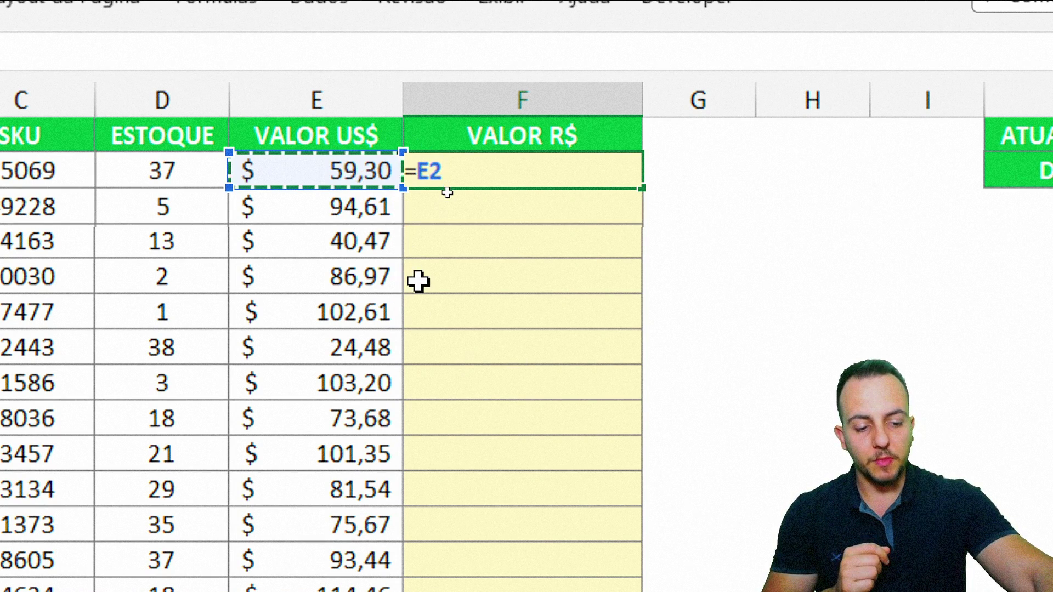
text(*)
click(879, 160)
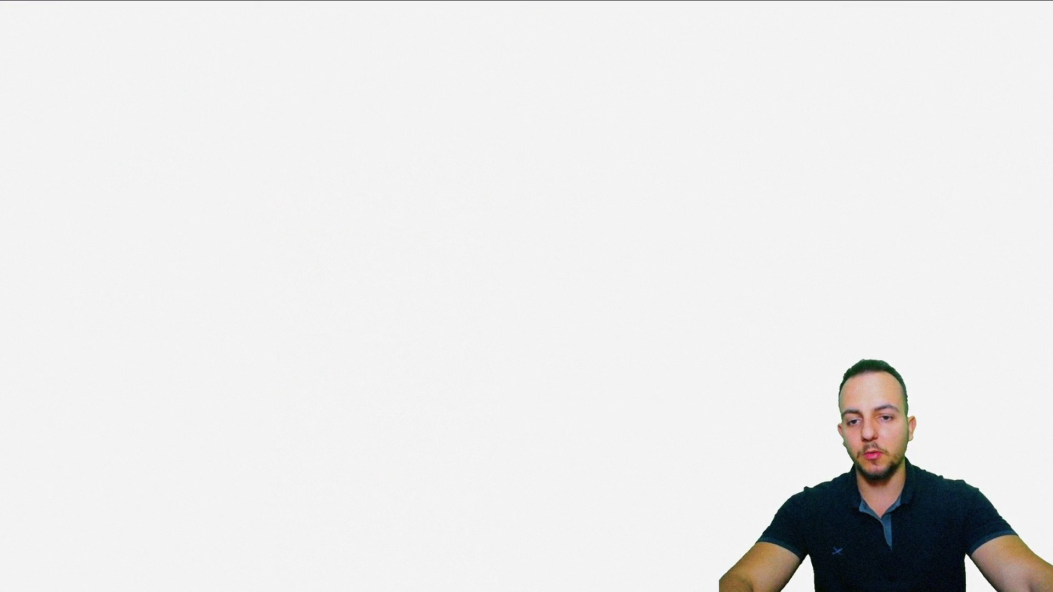
key(Return)
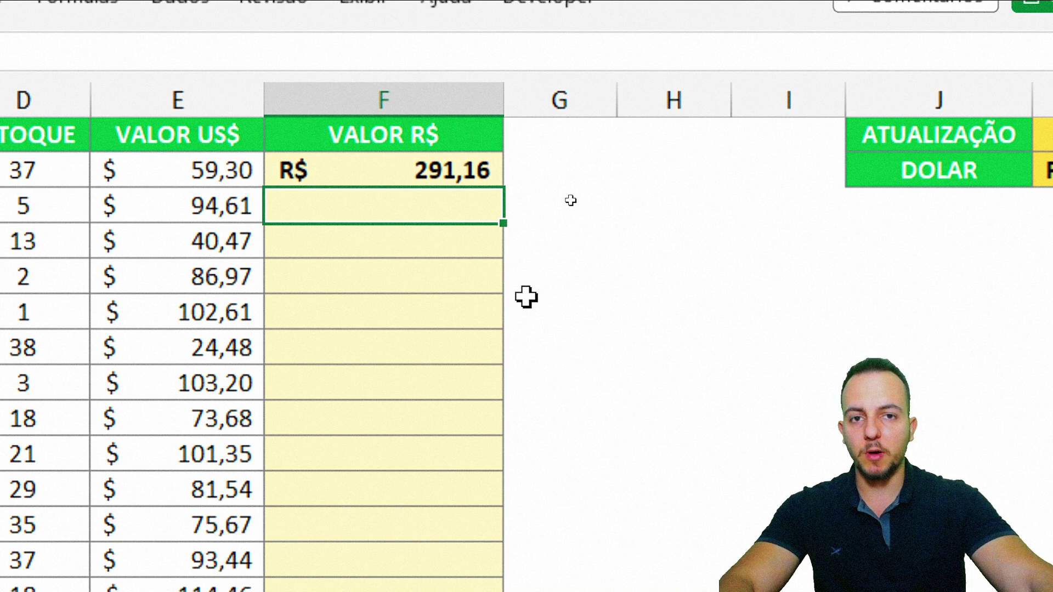
Fill F2's formula down to F11, then open F2–F4 to see the shifted K references
click(425, 178)
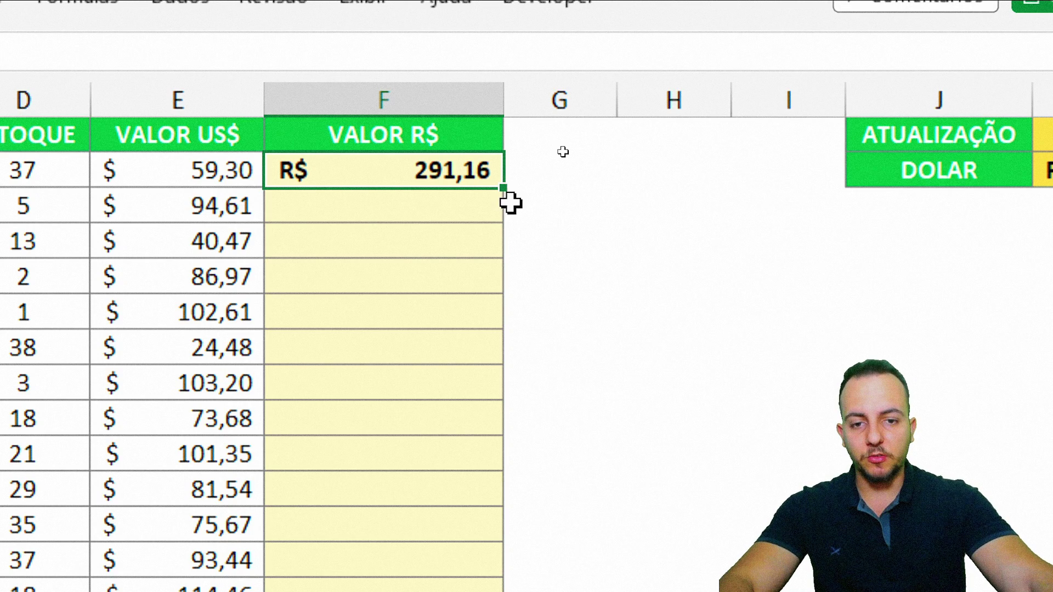
drag(504, 208, 486, 503)
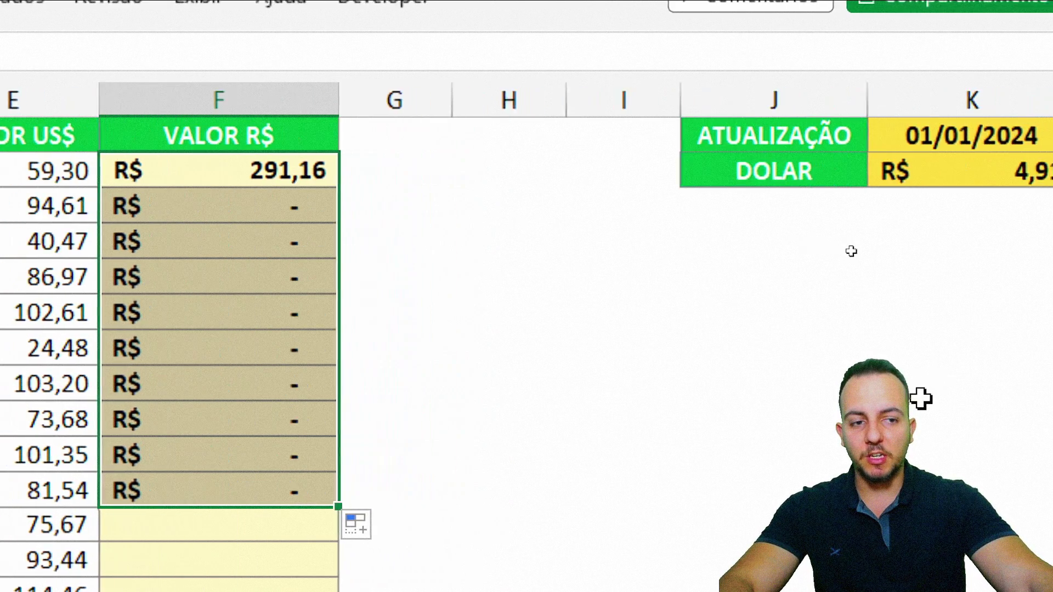
click(186, 171)
double_click(190, 174)
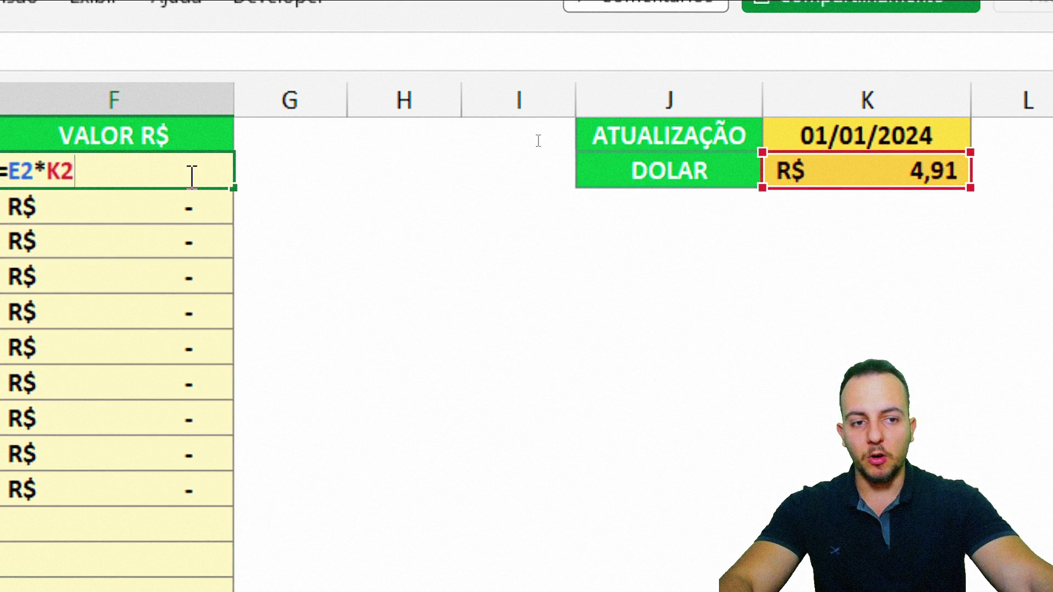
key(Escape)
double_click(156, 207)
key(Escape)
double_click(149, 239)
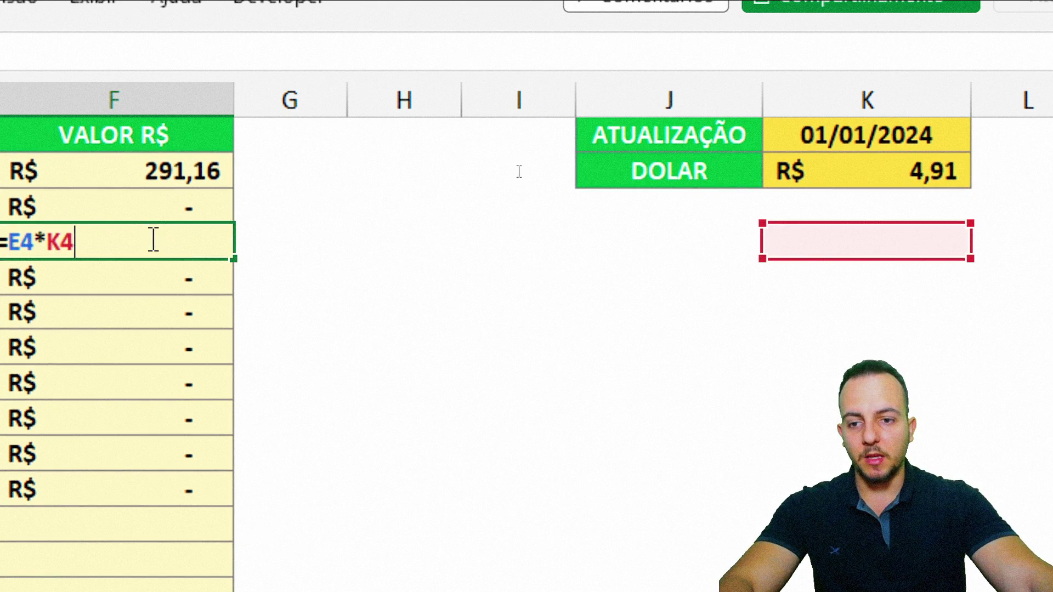
key(Escape)
Edit F5's formula, repointing its rate reference toward K2
click(158, 290)
key(ctrl+Down)
double_click(180, 266)
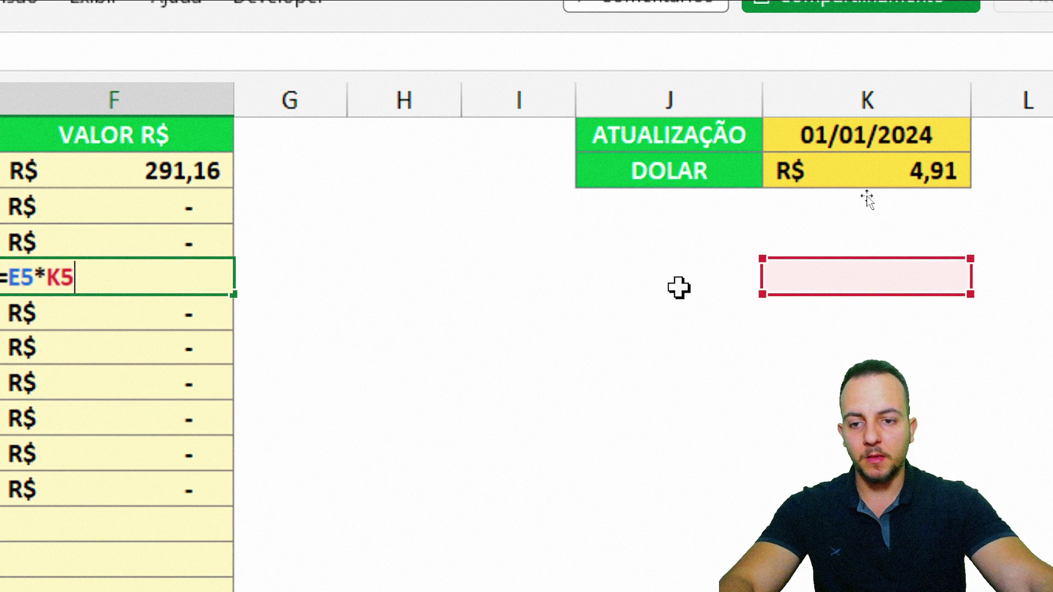
mouse_move(842, 291)
mouse_down()
mouse_move(844, 189)
mouse_move(800, 478)
mouse_up()
key(ctrl+Return)
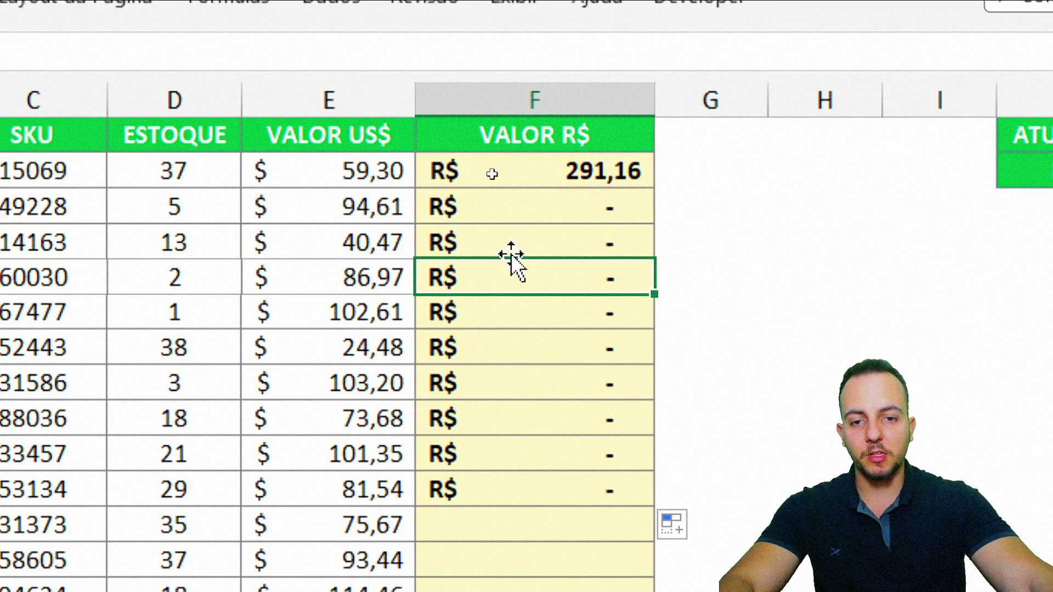
Open F2's formula to explain its E2 and K2 references, leaving it unchanged
mouse_move(510, 207)
mouse_down()
mouse_move(538, 314)
mouse_move(522, 495)
mouse_up()
double_click(620, 176)
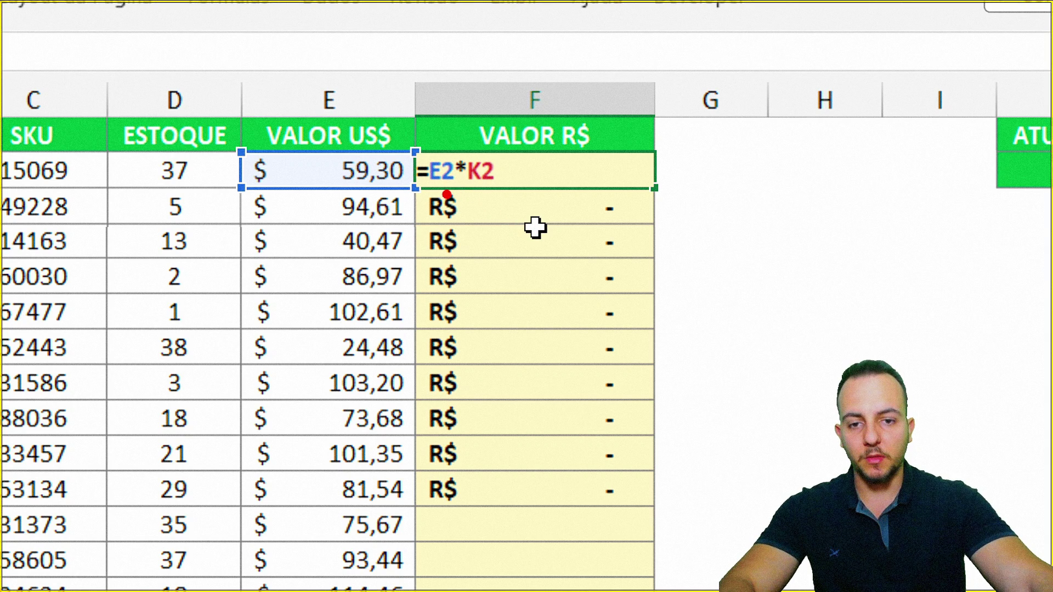
drag(444, 192, 468, 294)
drag(362, 132, 307, 119)
drag(502, 189, 537, 247)
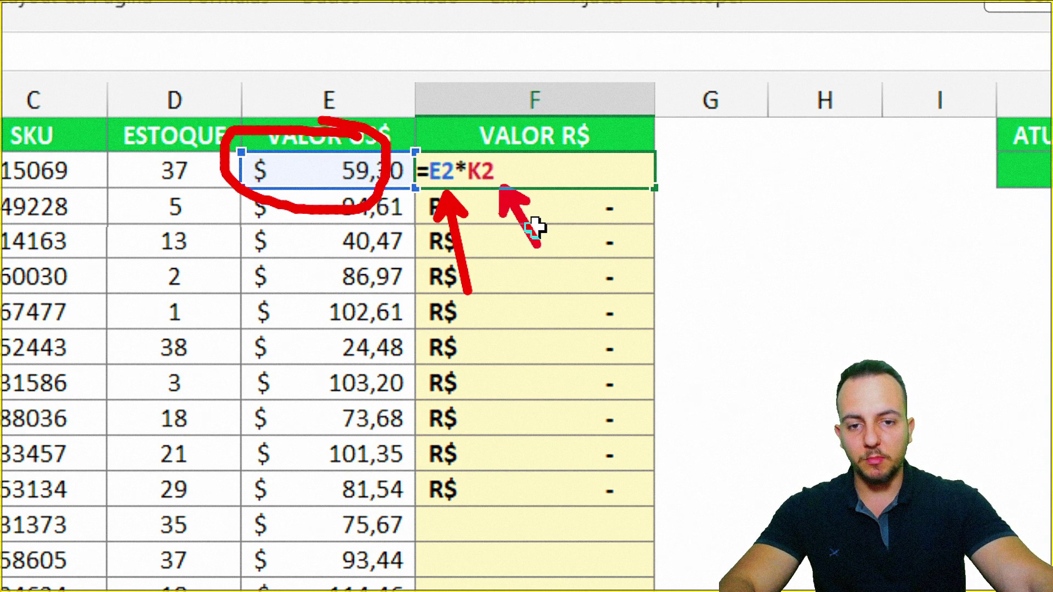
drag(954, 162, 751, 131)
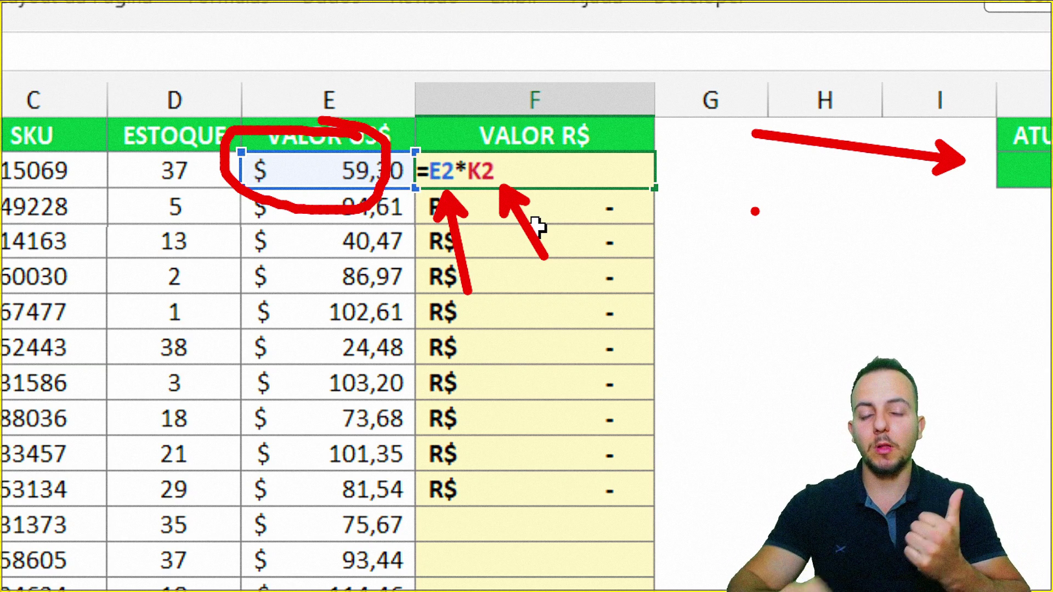
key(Return)
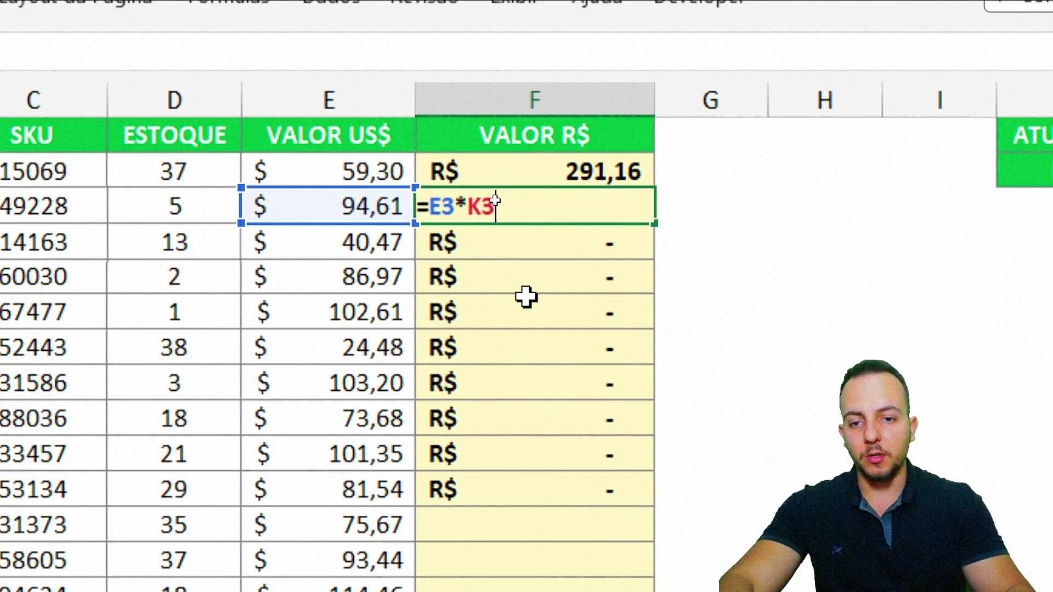
Step through the copied formulas down column F, then select F3:F11
key(F2)
key(Return)
key(F2)
key(Return)
key(F2)
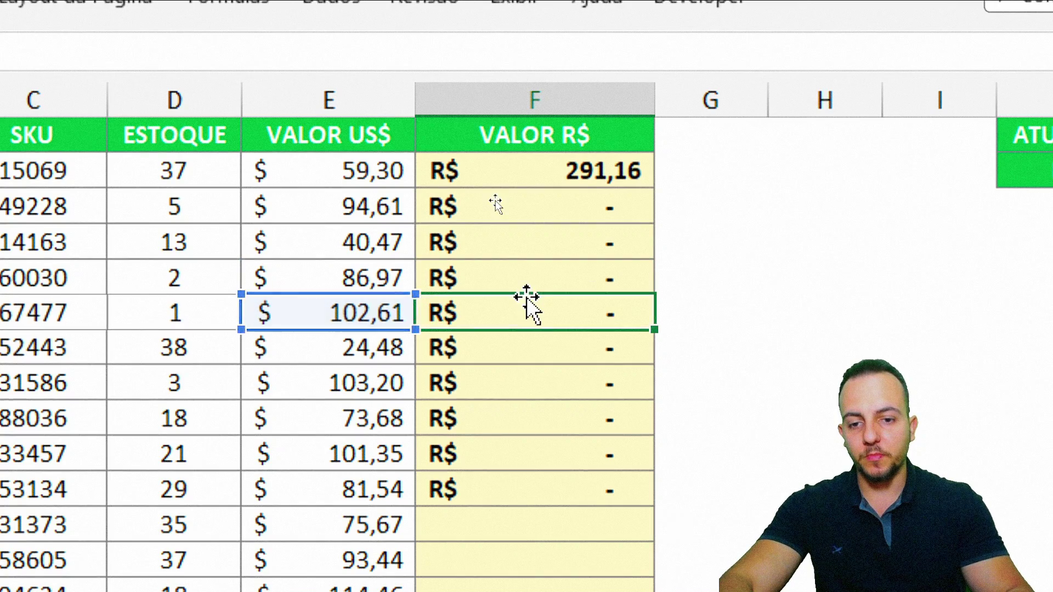
key(Return)
key(F2)
key(Return)
key(F2)
key(Return)
key(F2)
key(Return)
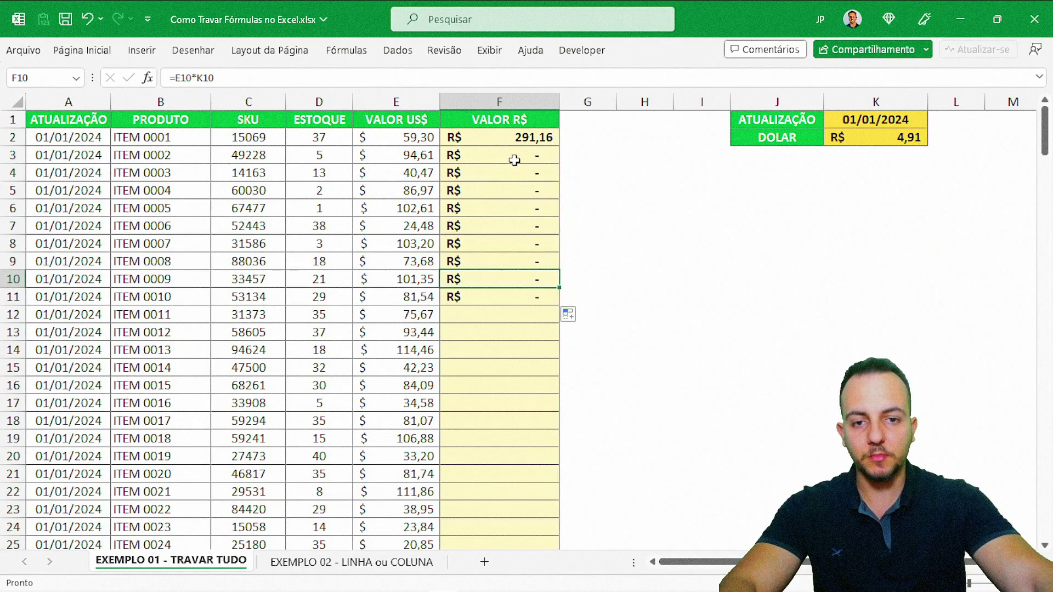
drag(514, 160, 513, 297)
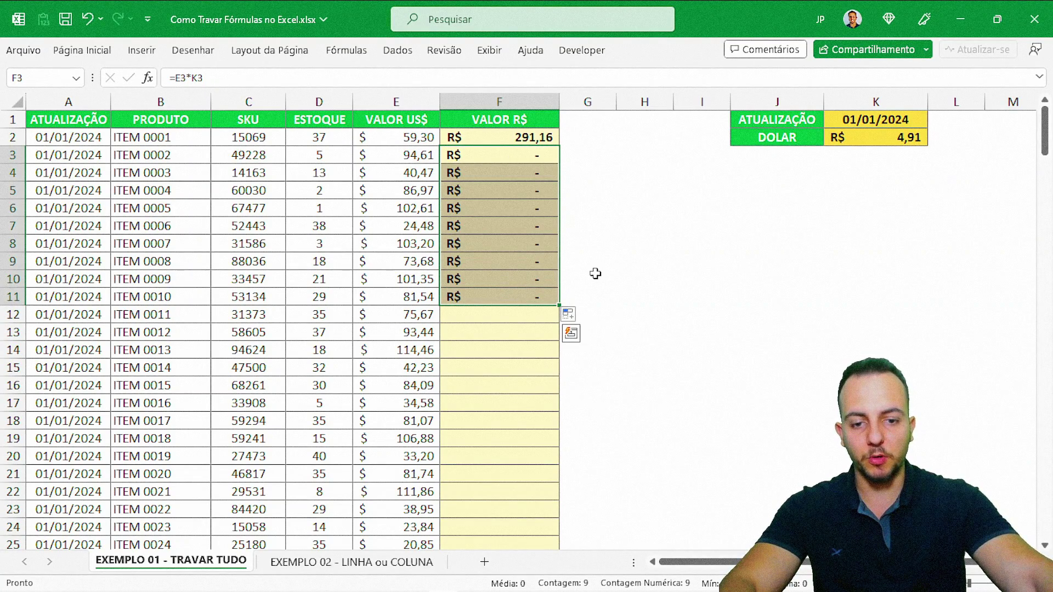
Clear F3:F11 and change F2 to =E2*$K$2 with the rate locked
key(Delete)
key(Up)
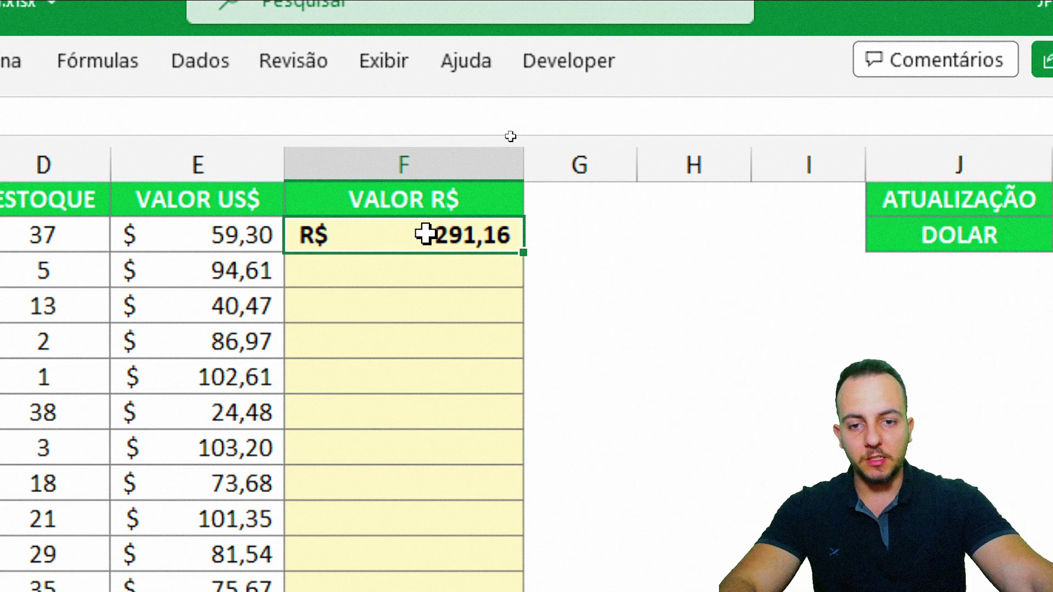
double_click(426, 234)
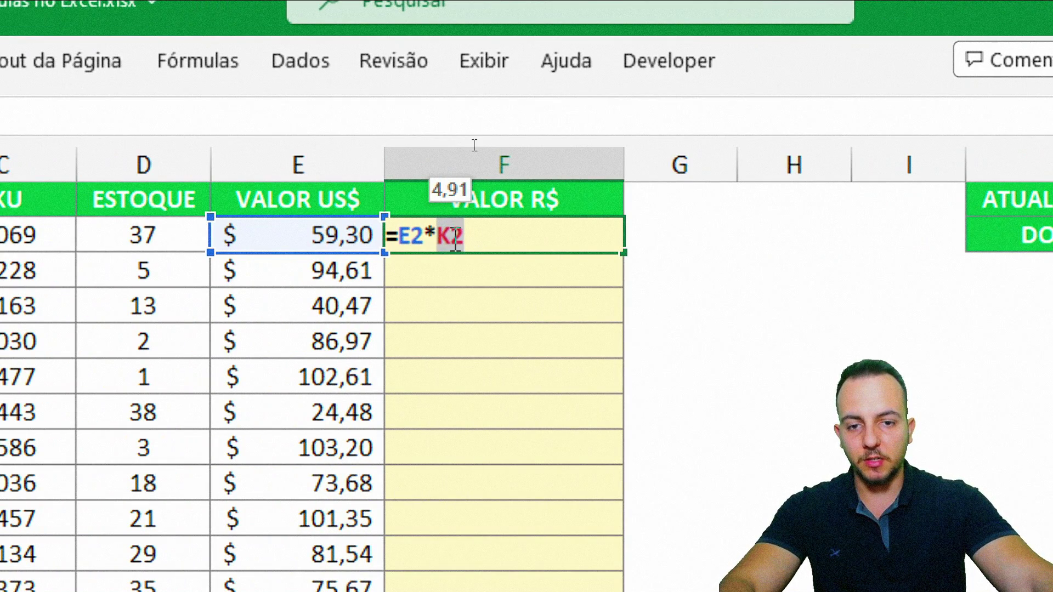
key(F4)
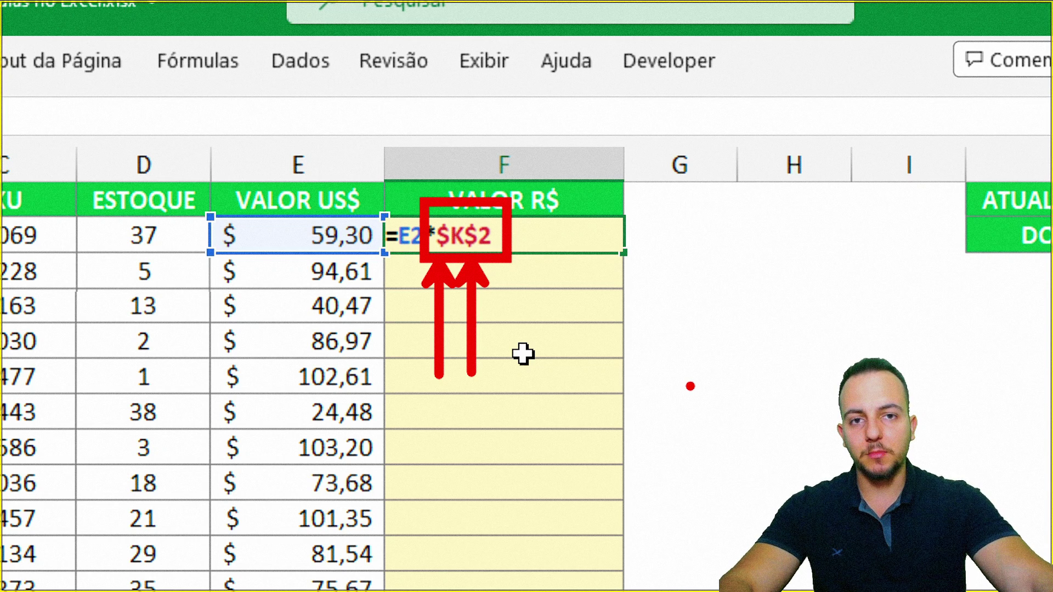
key(Return)
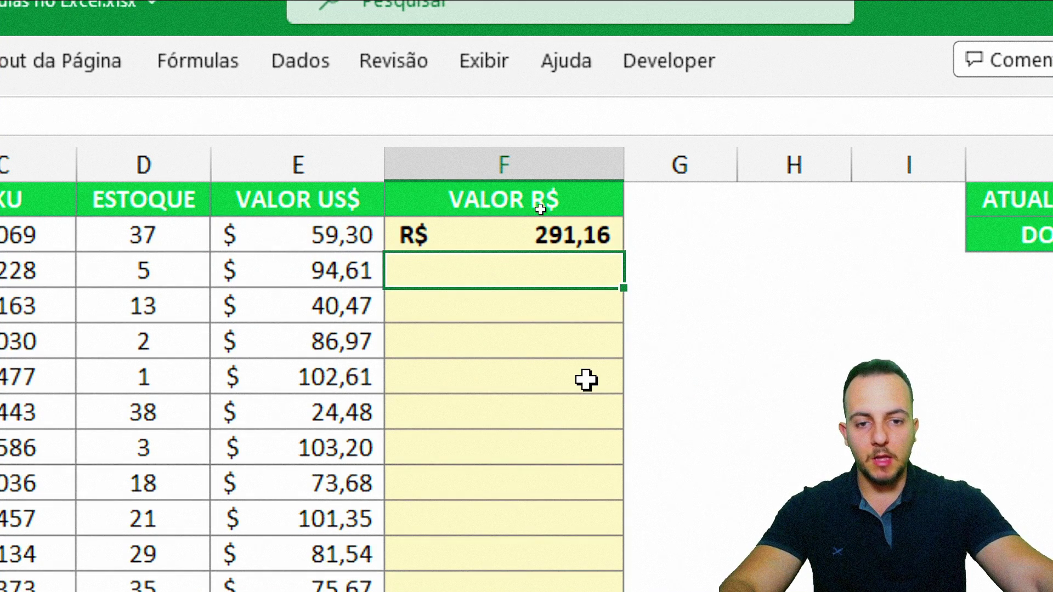
Fill F2's locked formula down column F and check the first copies
click(606, 244)
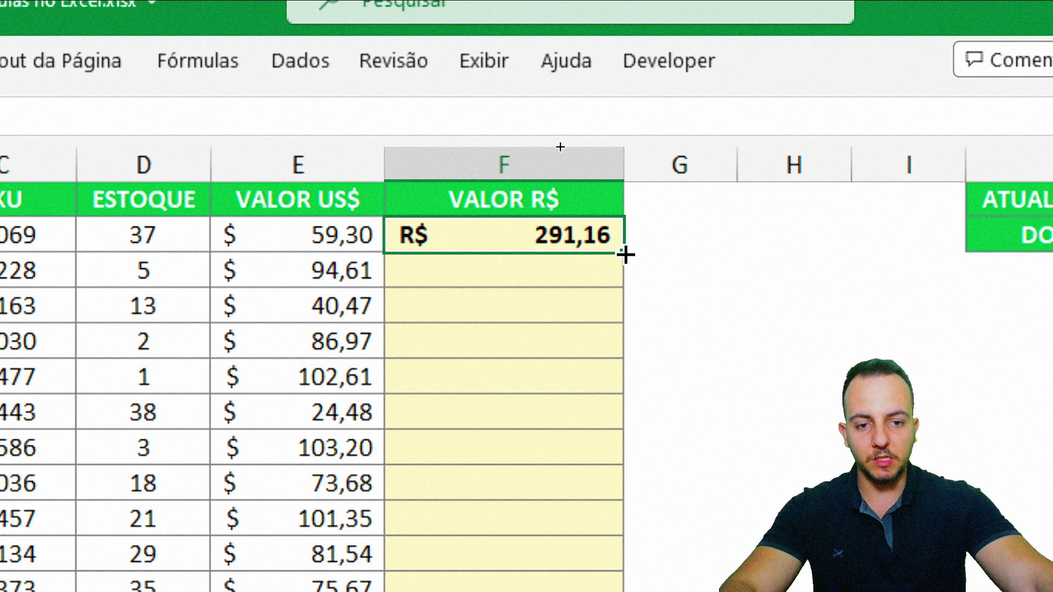
double_click(625, 255)
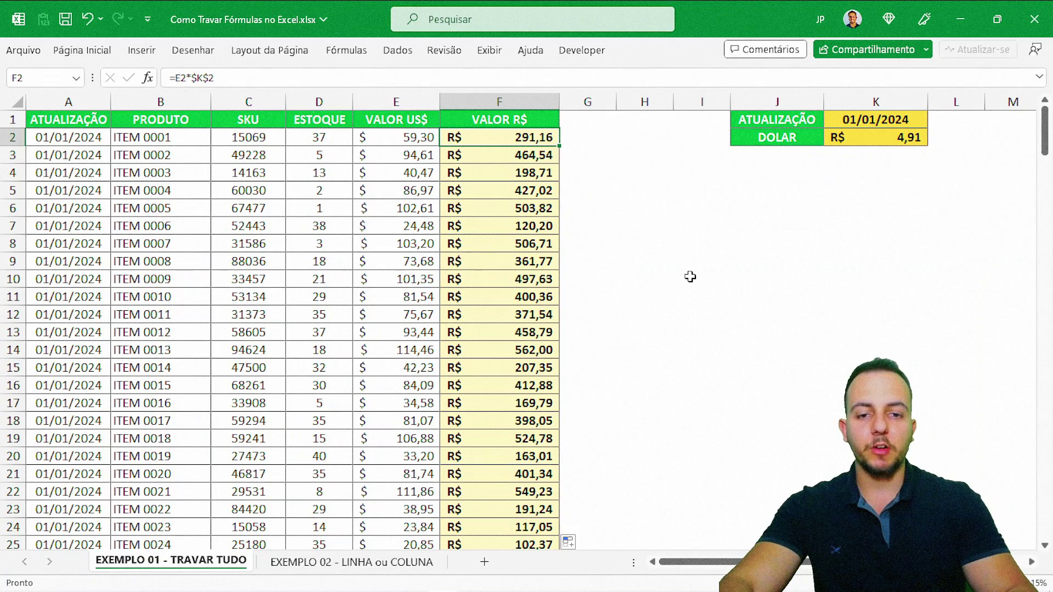
key(Down)
key(F2)
key(Return)
key(F2)
key(Return)
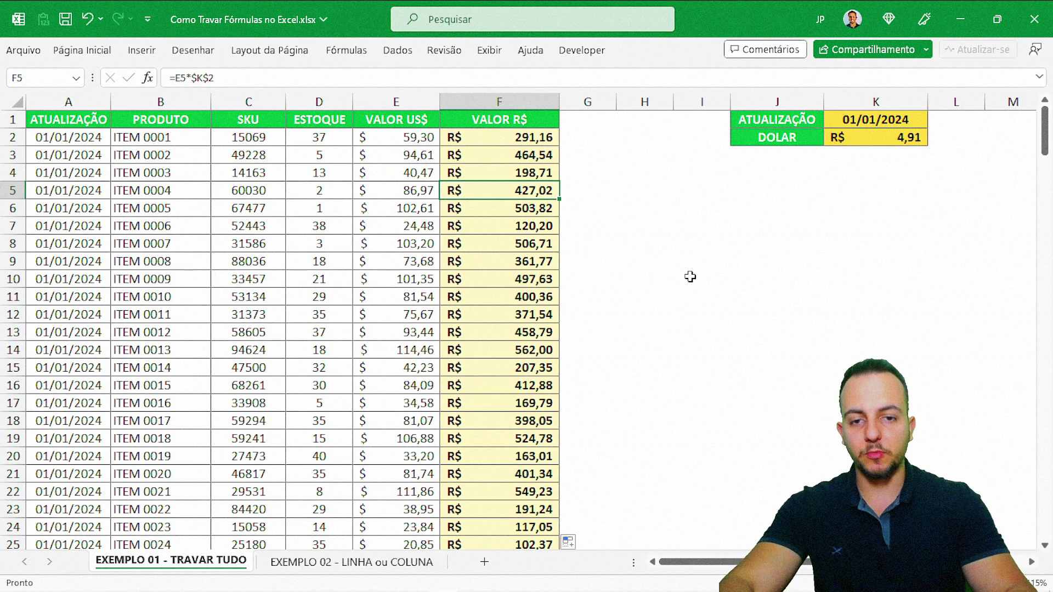
Check the remaining rows through F10, each using =E*$K$2
key(Return)
key(F2)
key(Return)
key(F2)
key(Return)
key(F2)
key(Return)
key(F2)
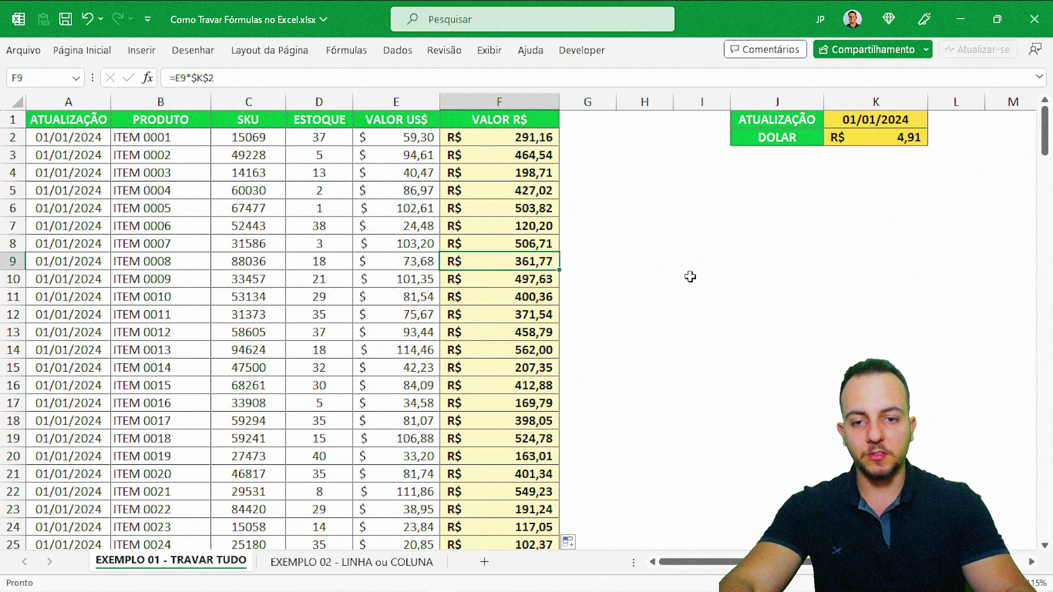
key(Return)
key(F2)
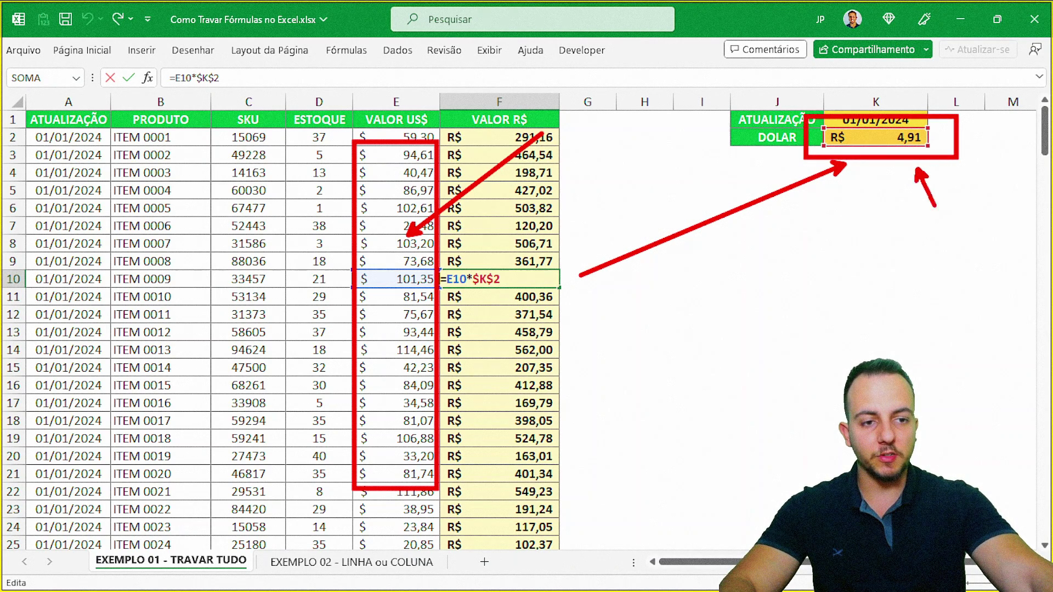
Extend F2's locked conversion formula down through row 14
key(ctrl+Return)
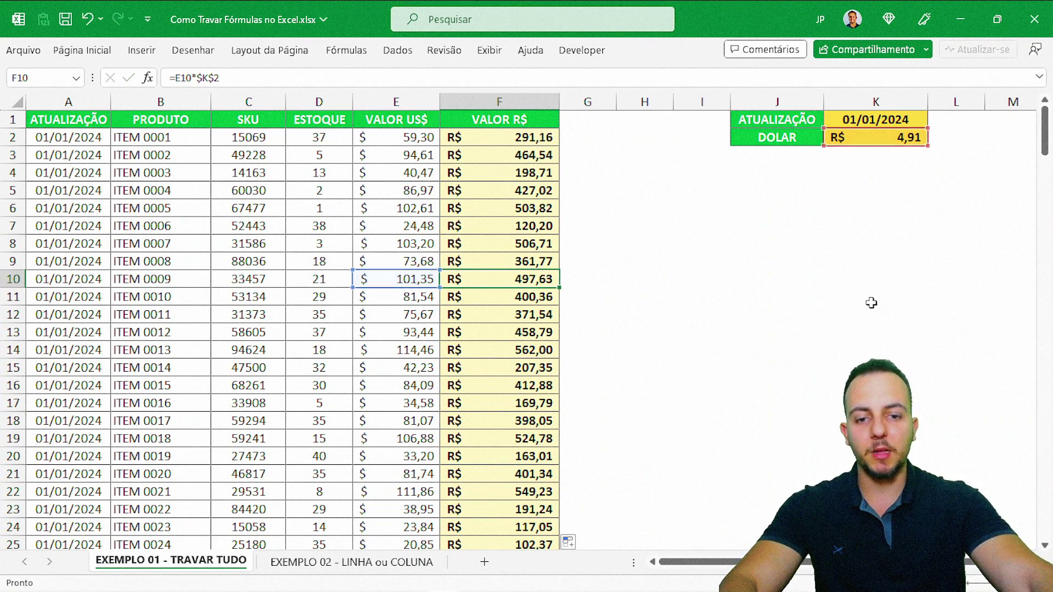
scroll(712, 264, down, 4)
scroll(647, 286, down, 11)
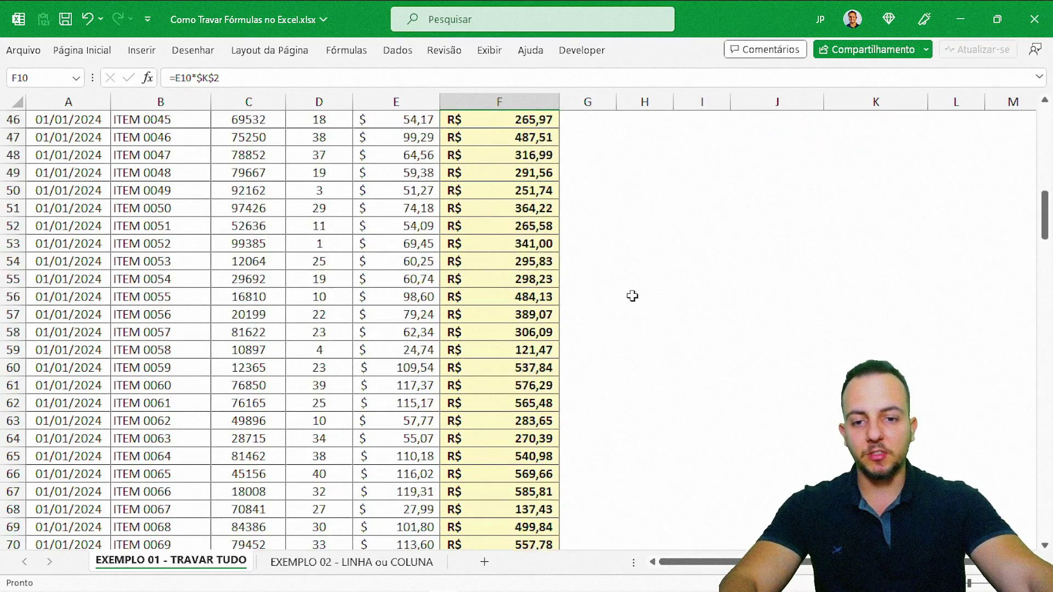
scroll(565, 315, down, 14)
scroll(505, 339, down, 12)
scroll(505, 341, down, 10)
scroll(538, 362, down, 10)
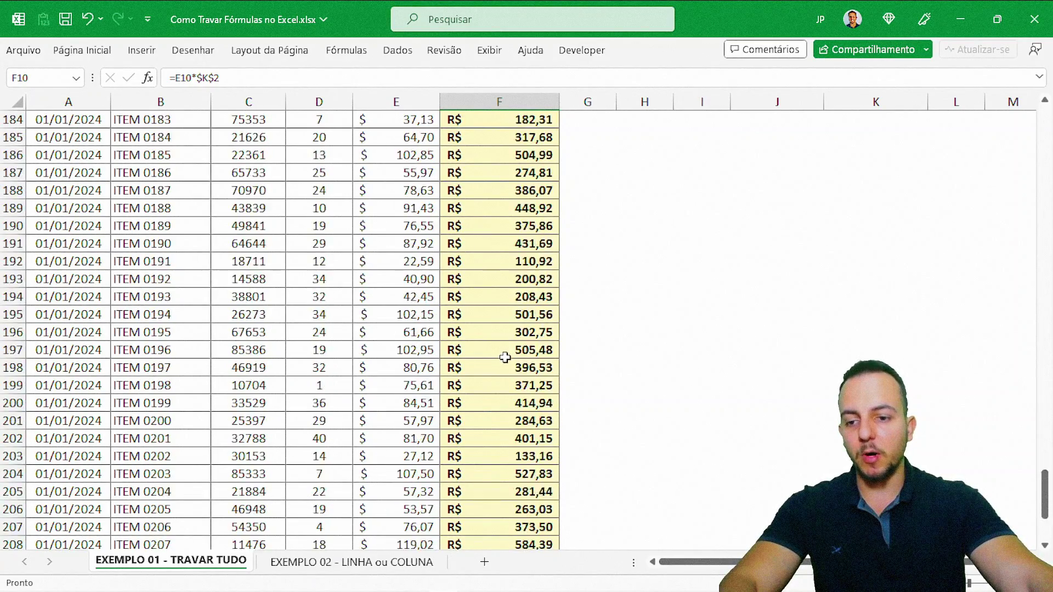
scroll(576, 388, up, 1)
scroll(603, 387, up, 10)
scroll(617, 378, up, 14)
scroll(592, 351, up, 11)
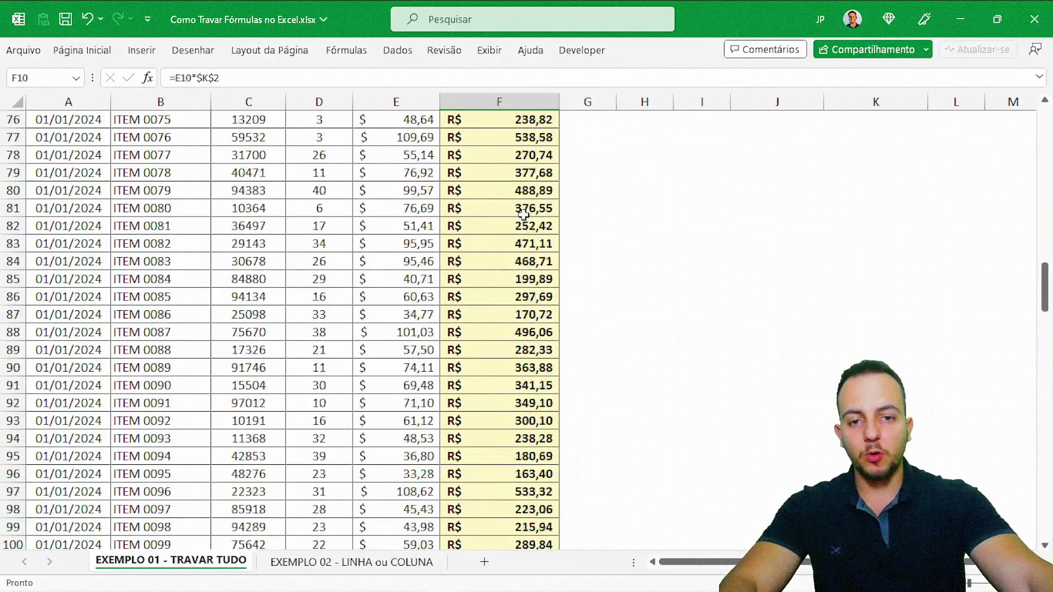
scroll(559, 335, up, 3)
scroll(526, 320, up, 16)
scroll(524, 287, up, 6)
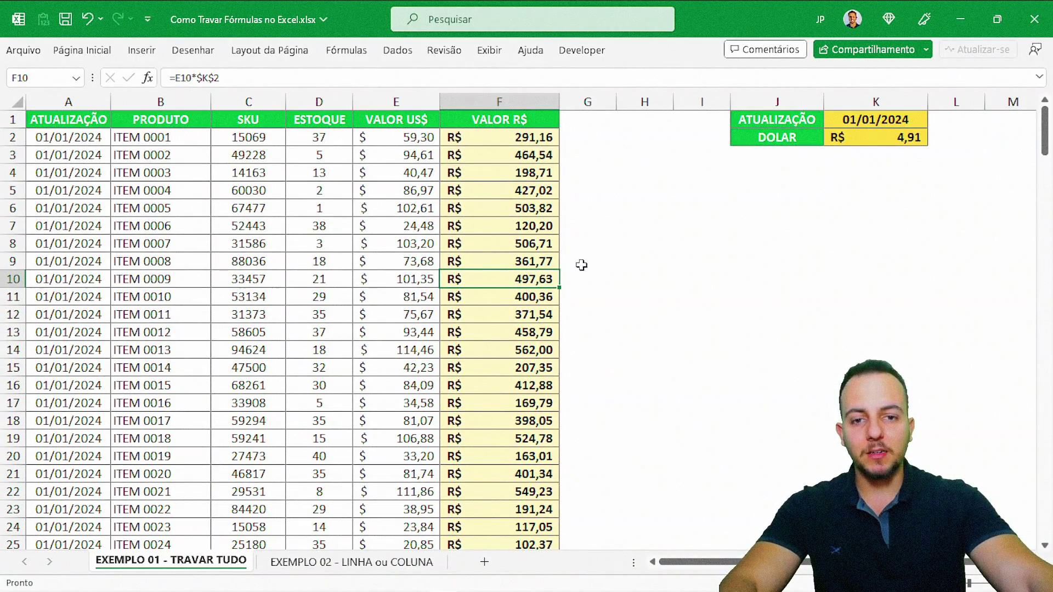
click(546, 140)
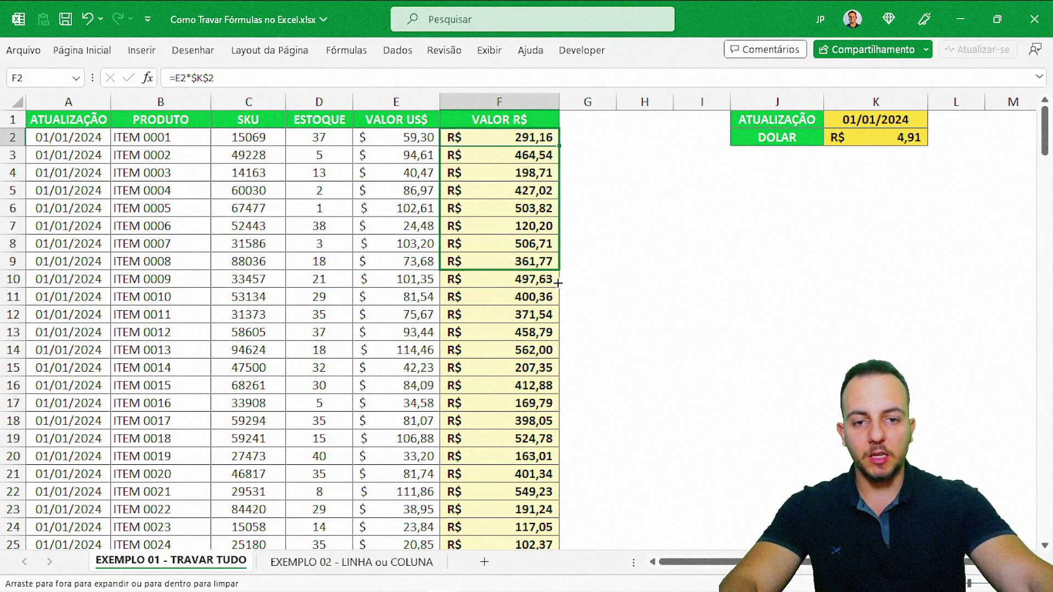
drag(559, 147, 557, 356)
click(533, 142)
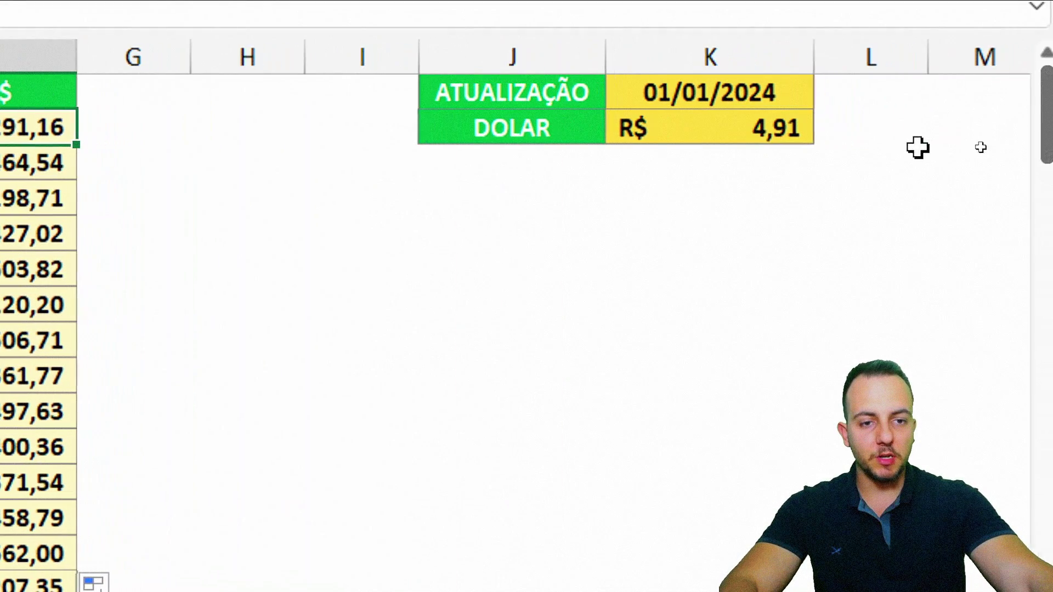
Change the DOLAR rate in K2 to 5,50
click(830, 143)
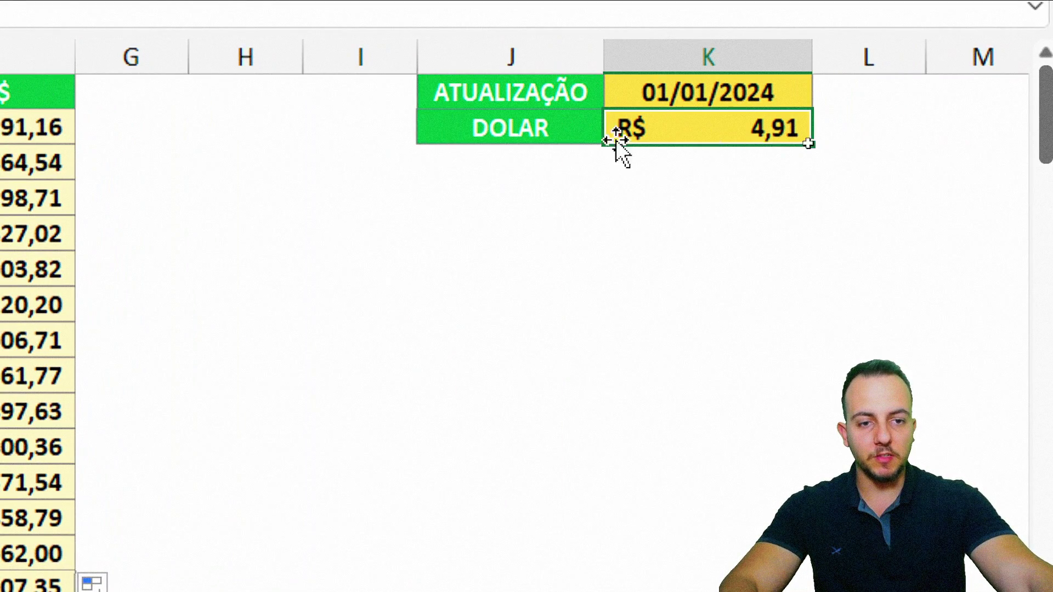
text(5,)
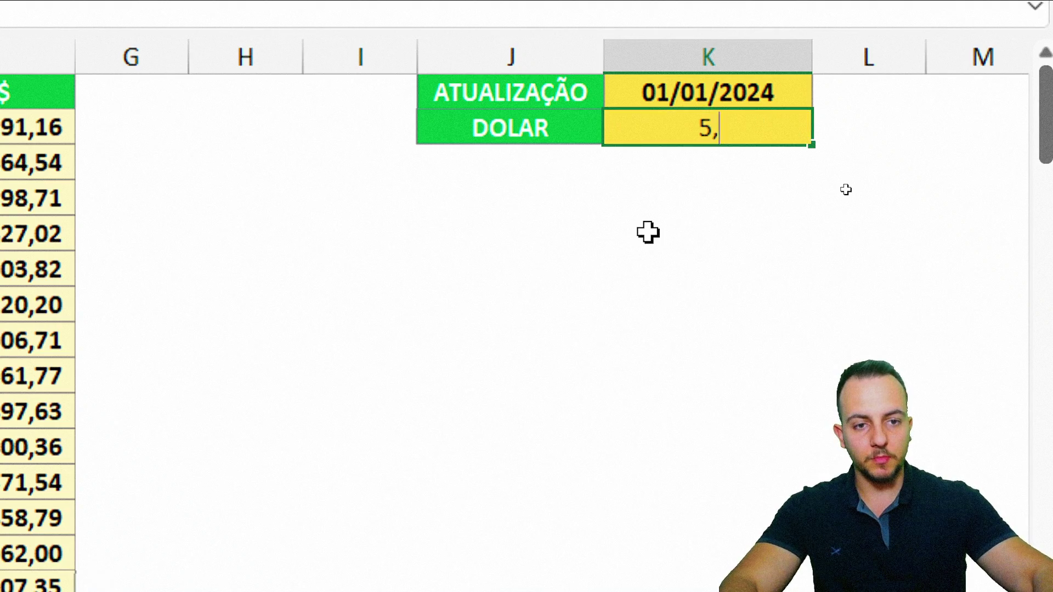
text(5)
key(Return)
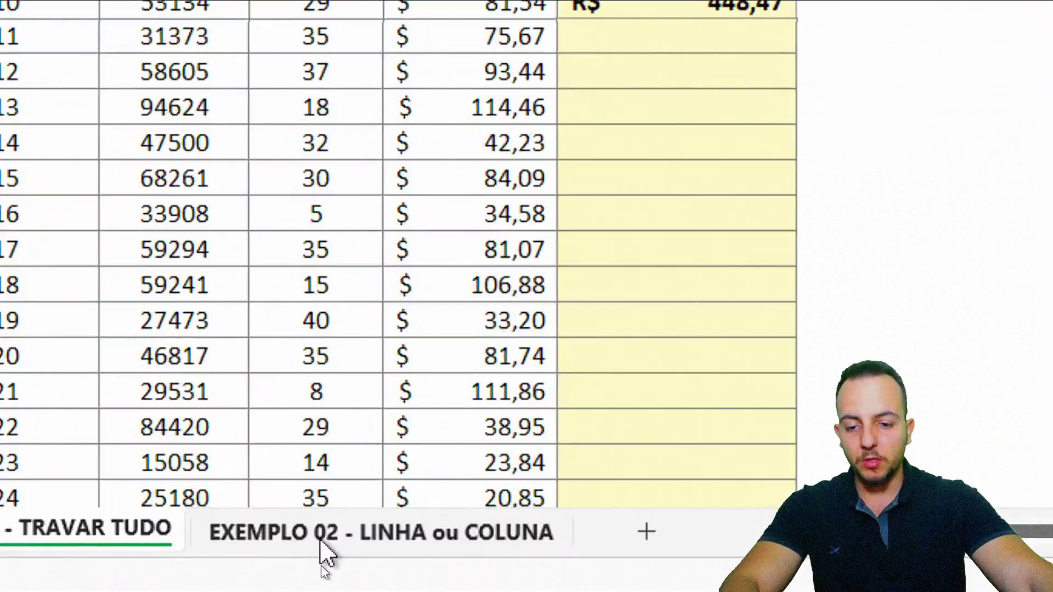
Open the EXEMPLO 02 - LINHA ou COLUNA sheet and highlight the VALOR column and D5:H19 grid
click(323, 562)
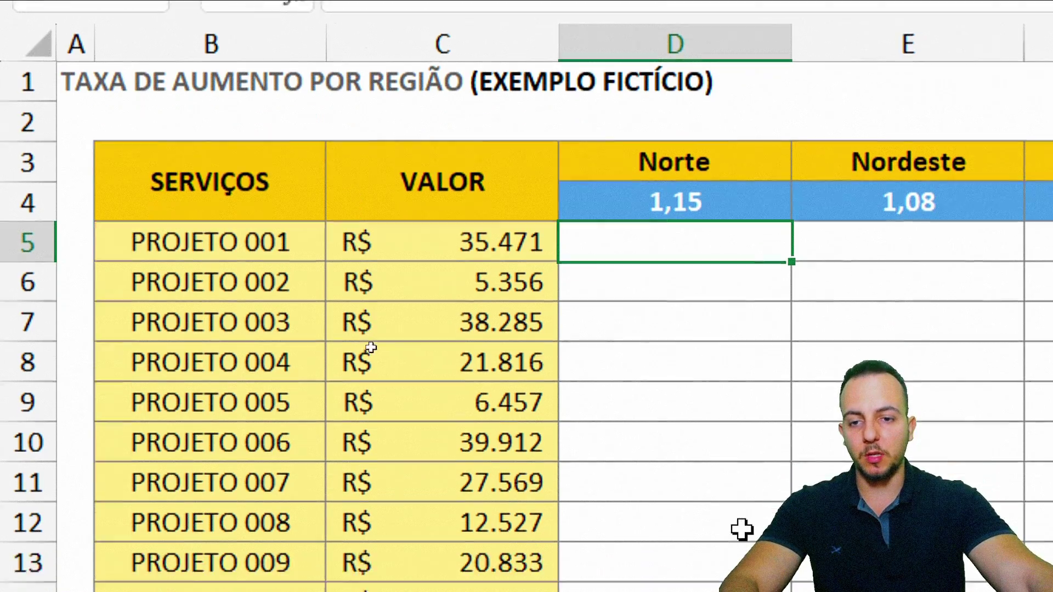
drag(210, 278, 261, 518)
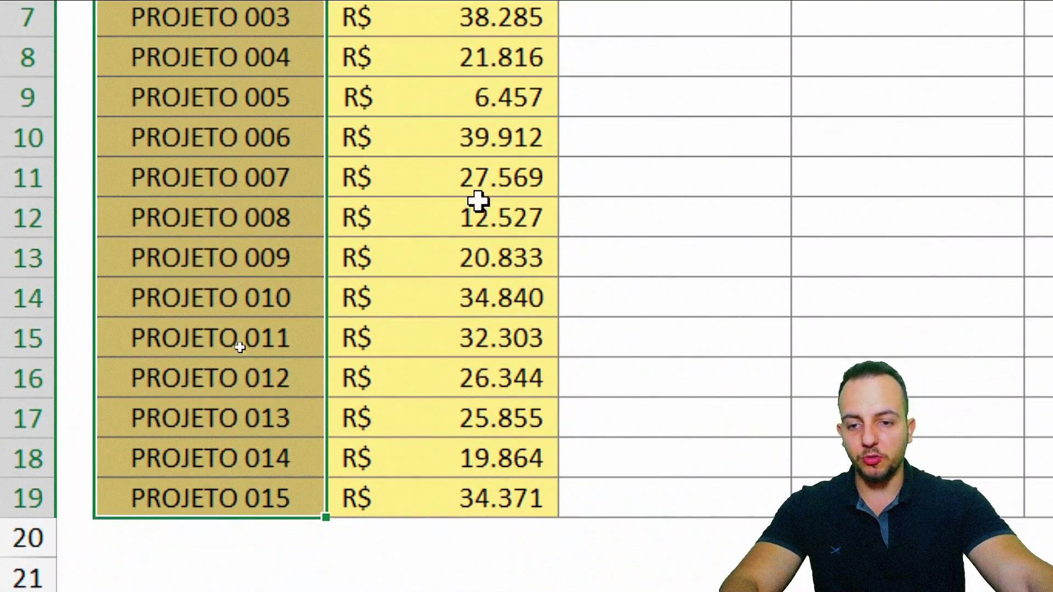
scroll(477, 201, up, 1)
scroll(548, 66, up, 1)
mouse_move(503, 134)
mouse_down()
mouse_move(472, 422)
mouse_move(447, 528)
mouse_up()
scroll(921, 181, right, 2)
scroll(721, 73, up, 2)
scroll(721, 73, right, 1)
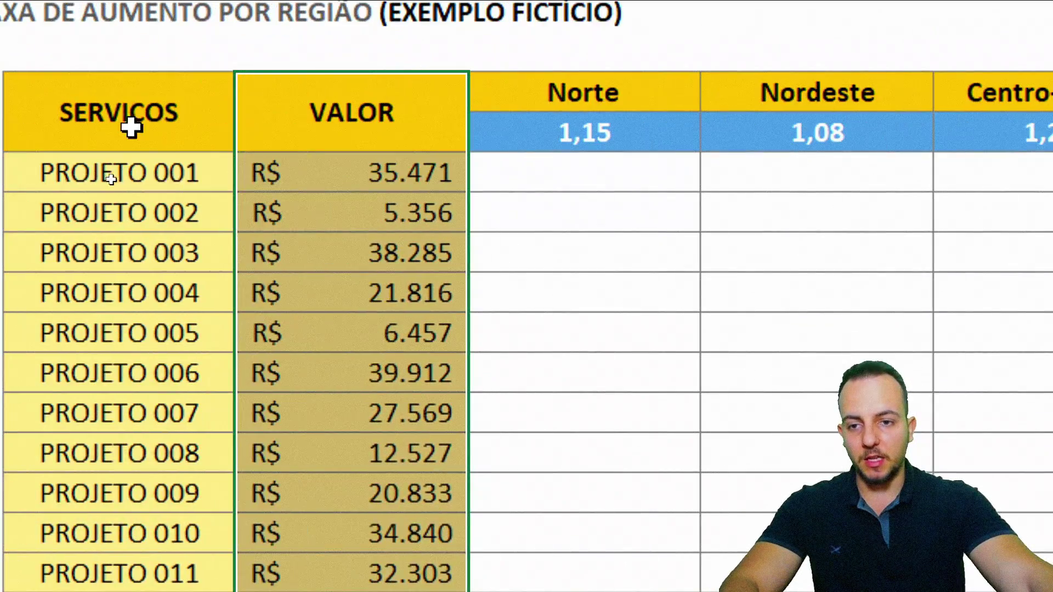
click(351, 126)
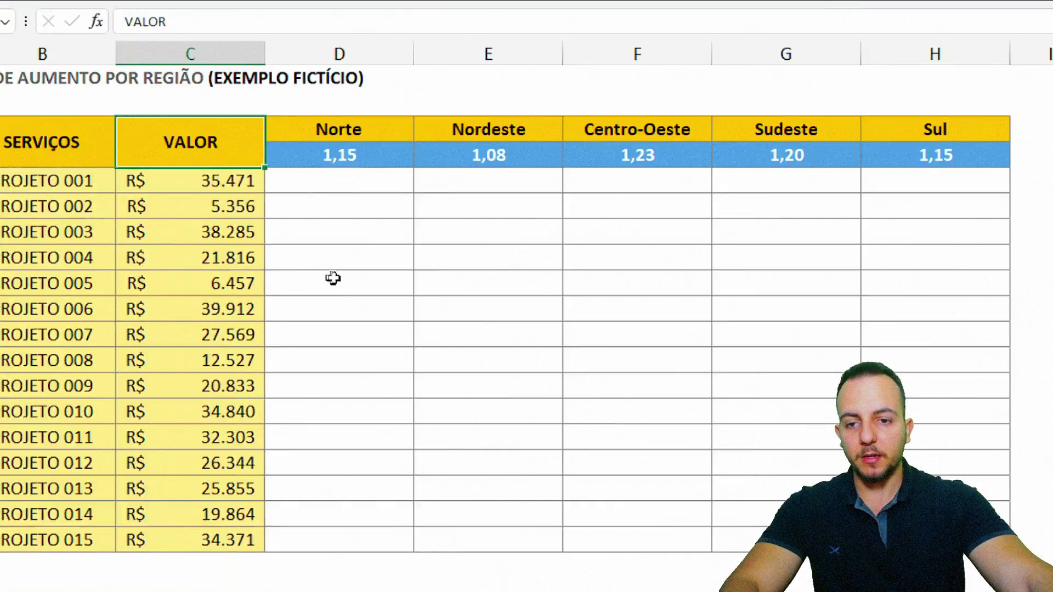
drag(378, 200, 766, 481)
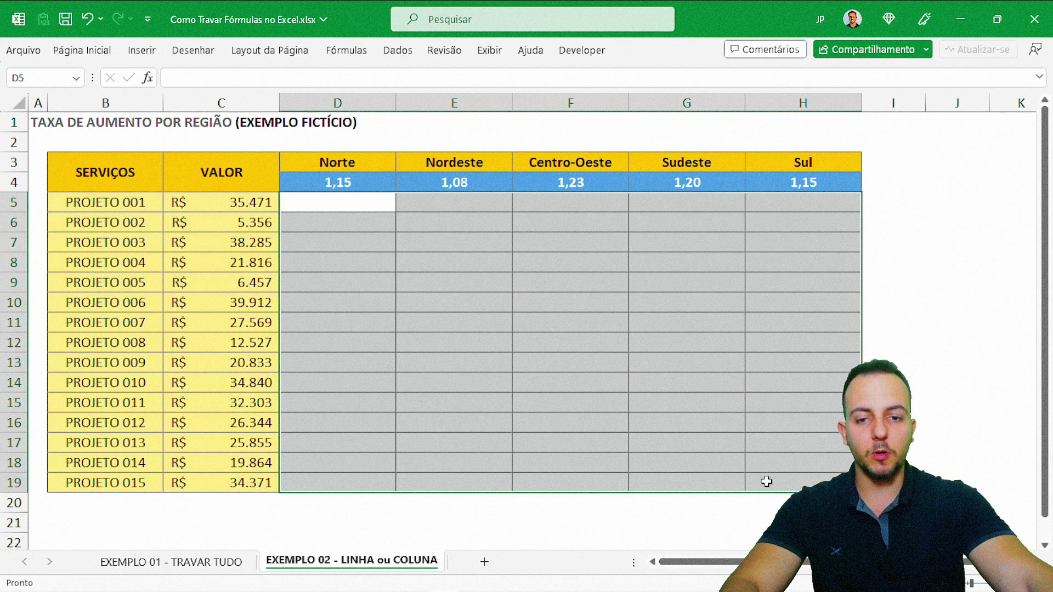
Point out the empty cells in the regional result columns
click(382, 220)
click(444, 258)
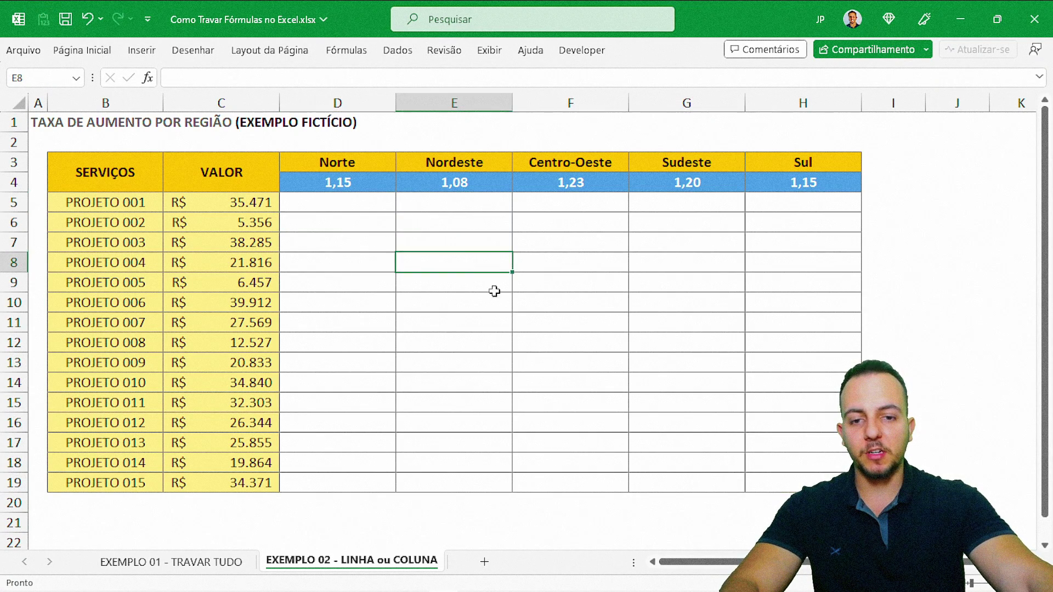
click(570, 329)
click(667, 360)
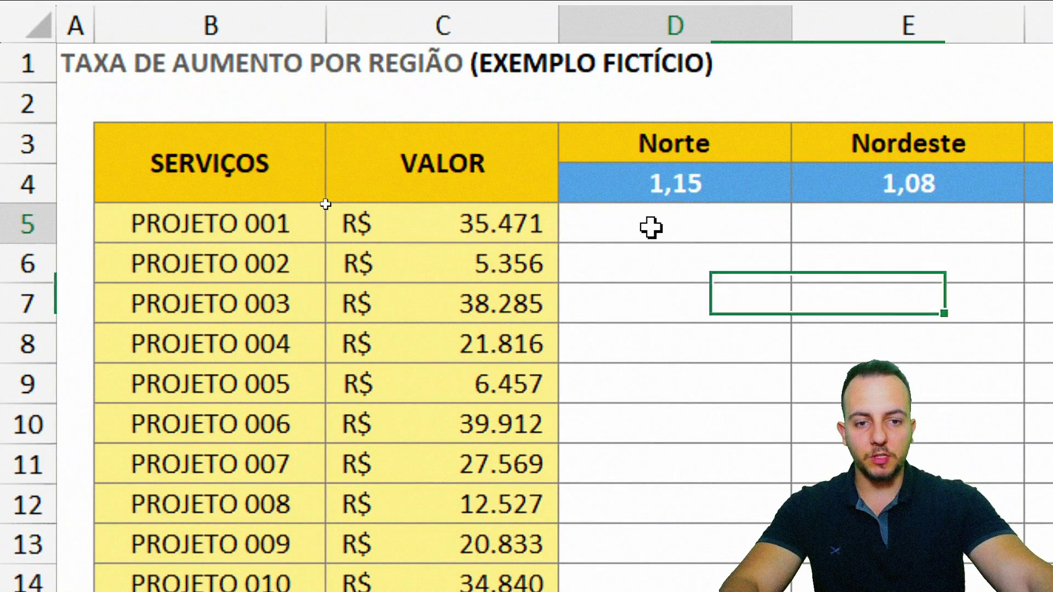
Enter =C5*D4 in D5, giving R$ 40.792, and copy it
click(361, 205)
text(=)
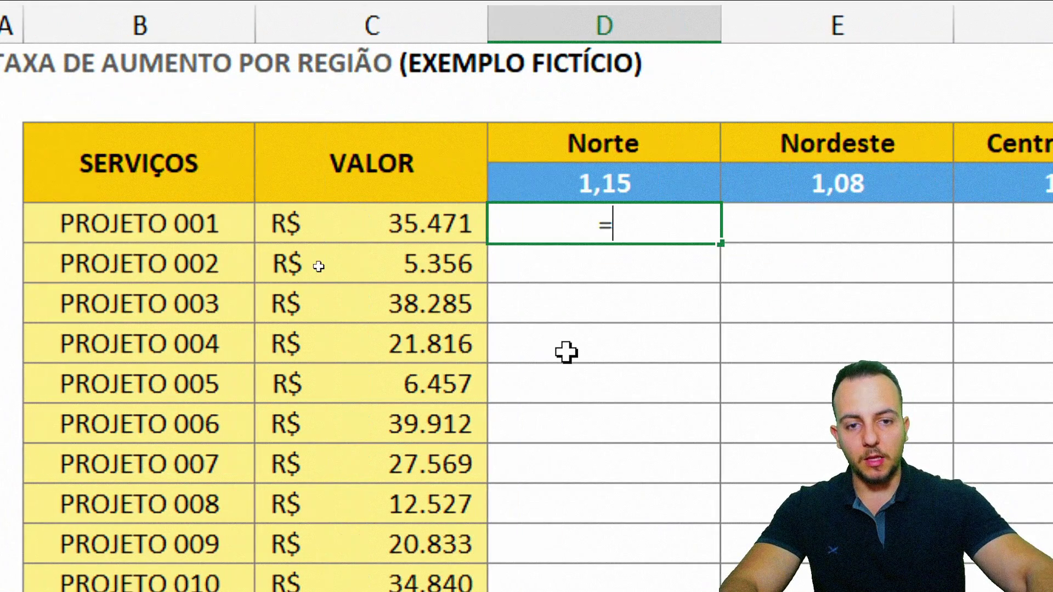
click(395, 217)
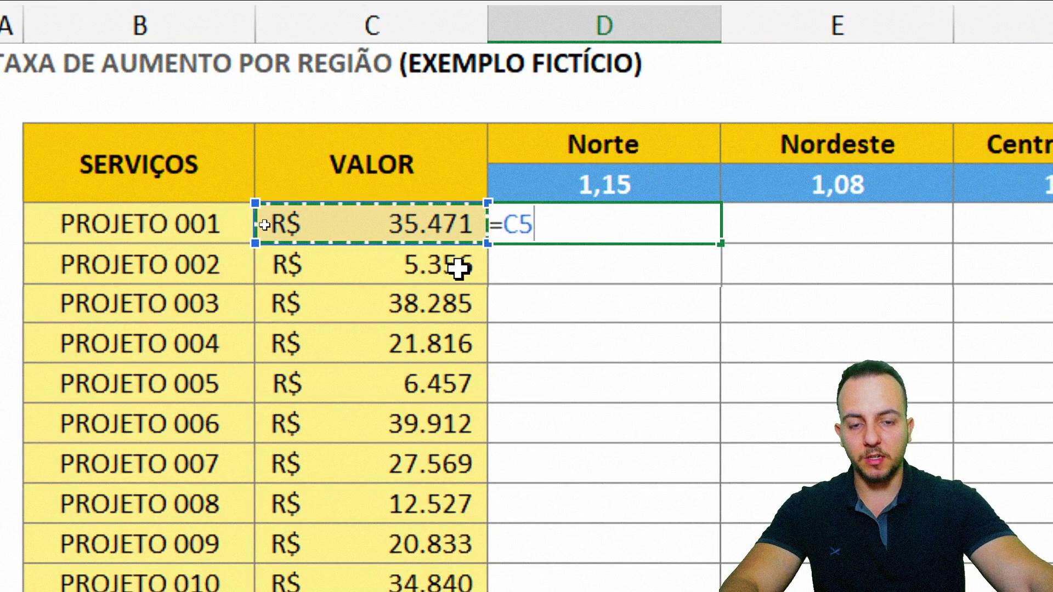
text(*)
click(539, 183)
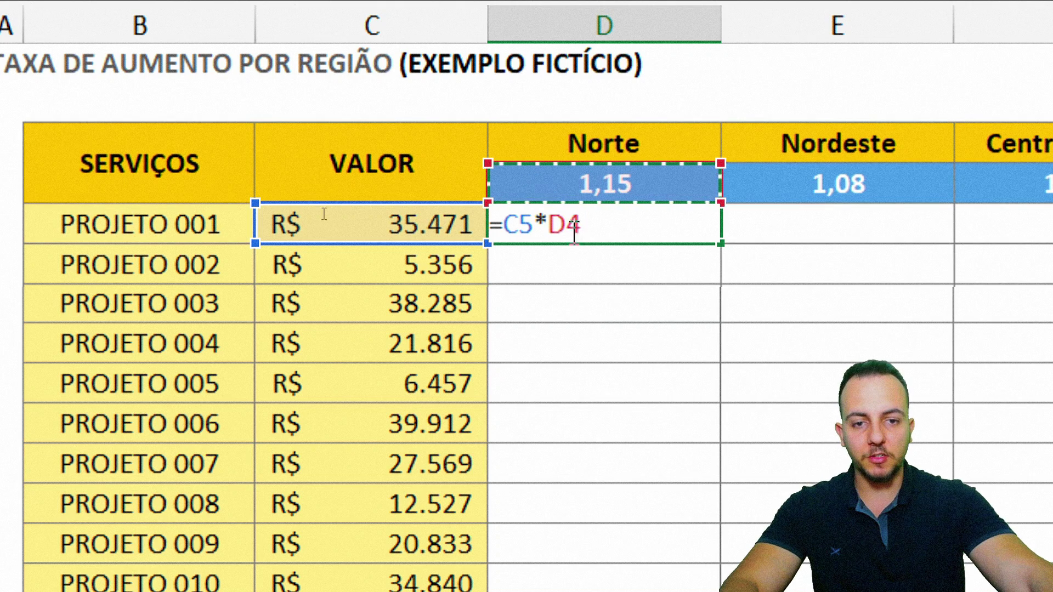
key(Return)
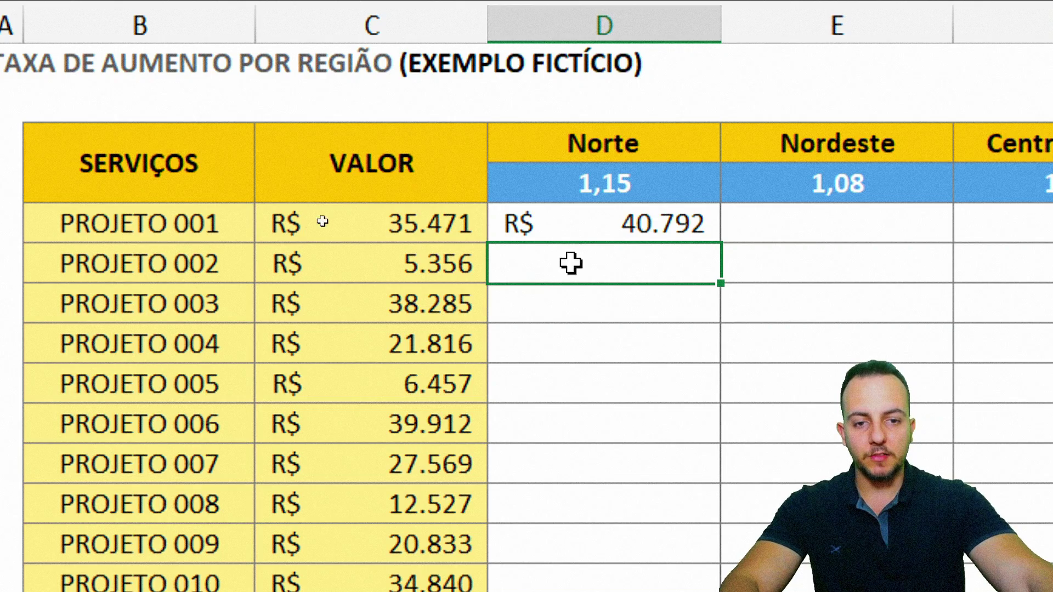
click(621, 221)
key(ctrl+c)
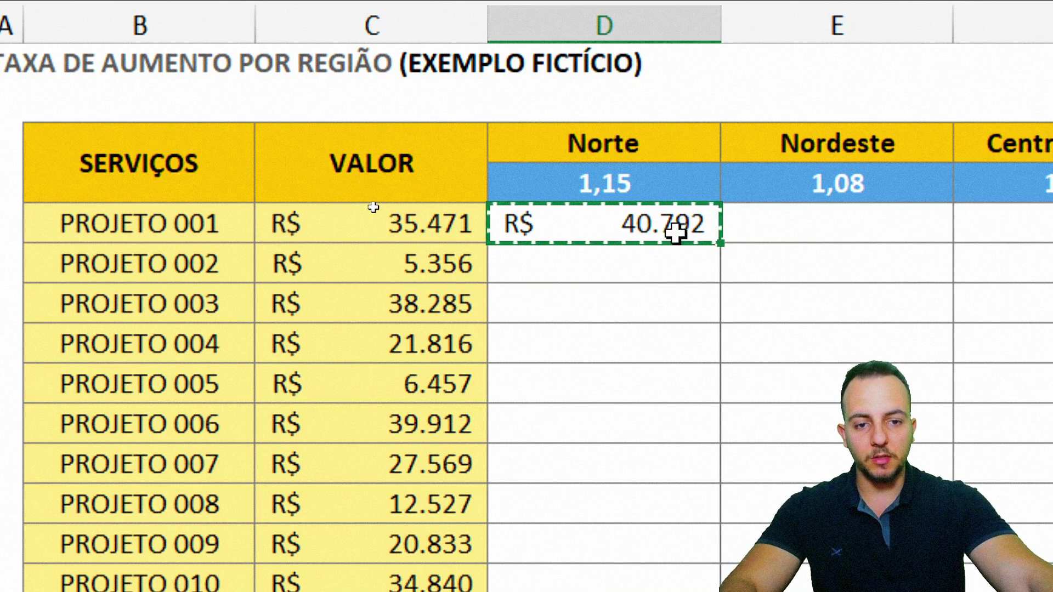
Paste D5's formula over D5:H19, then open D5 to show =C5*D4
drag(677, 229, 750, 457)
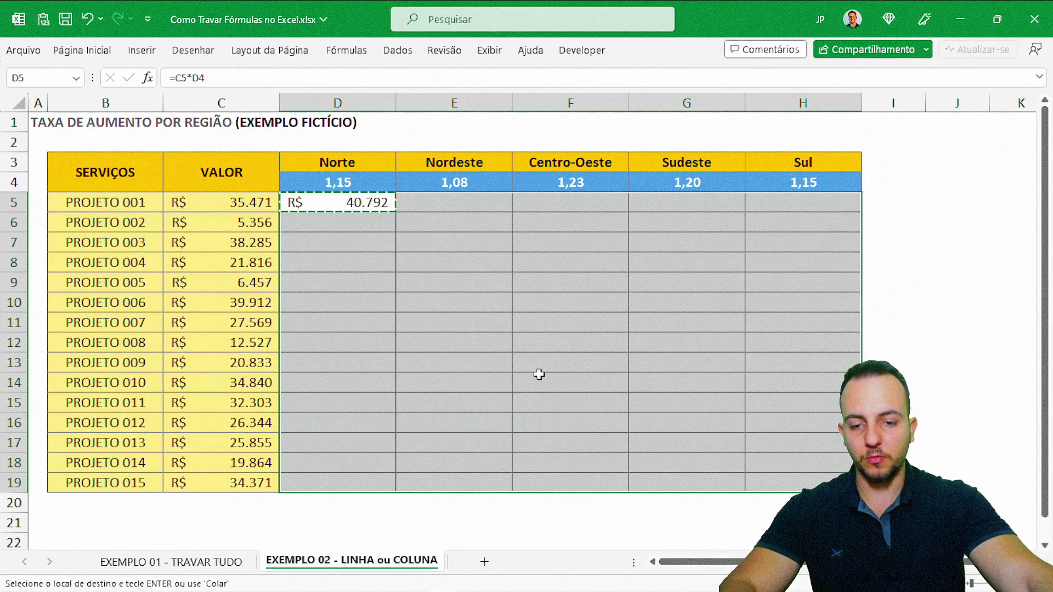
key(ctrl+v)
click(539, 375)
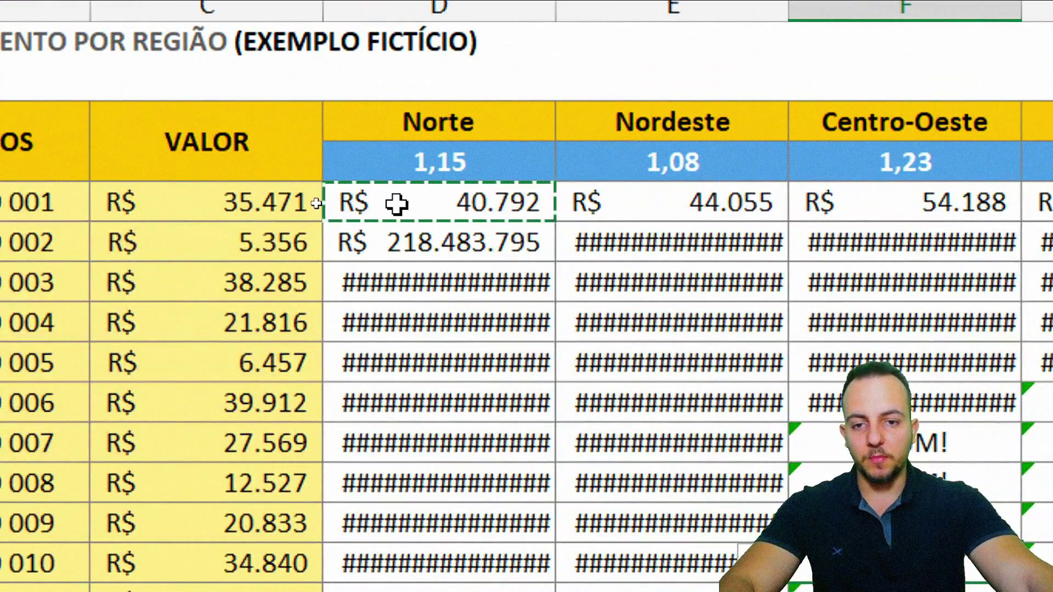
double_click(399, 202)
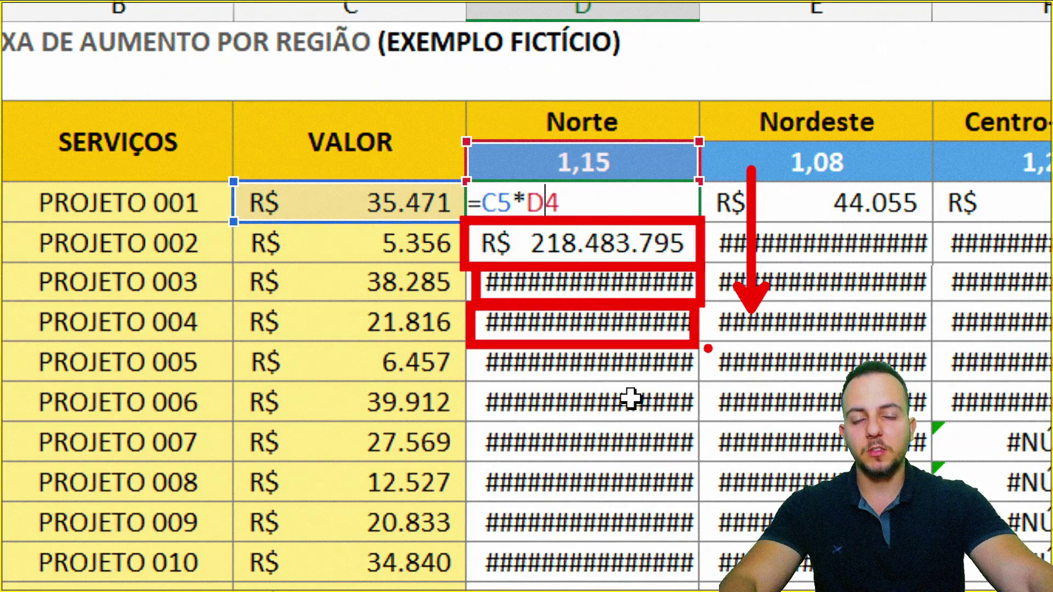
Inspect the broken Nordeste result =D11*E10, then reopen D5's formula =C5*D4
key(Escape)
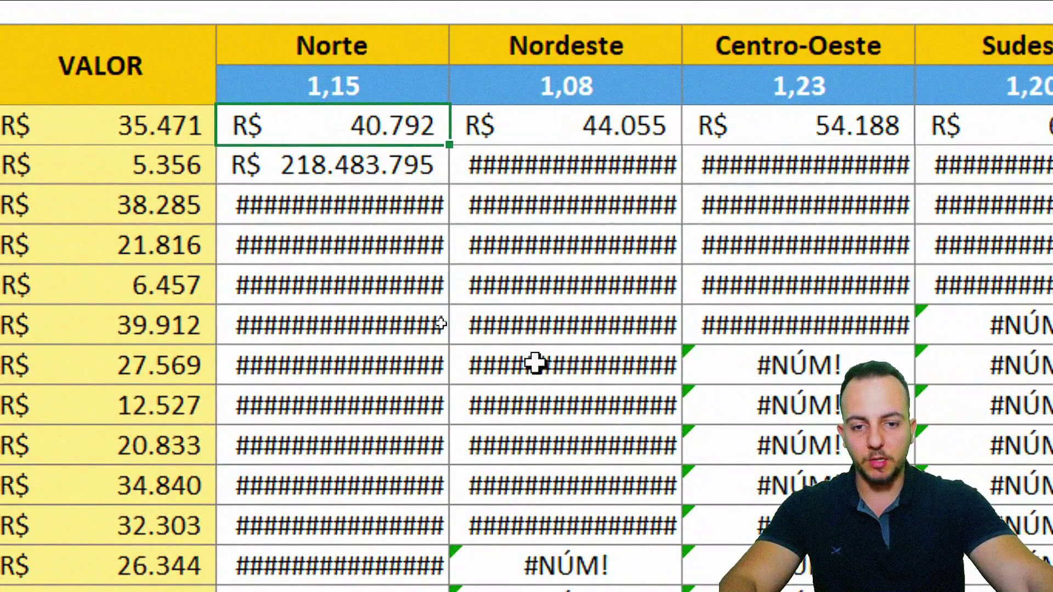
click(580, 364)
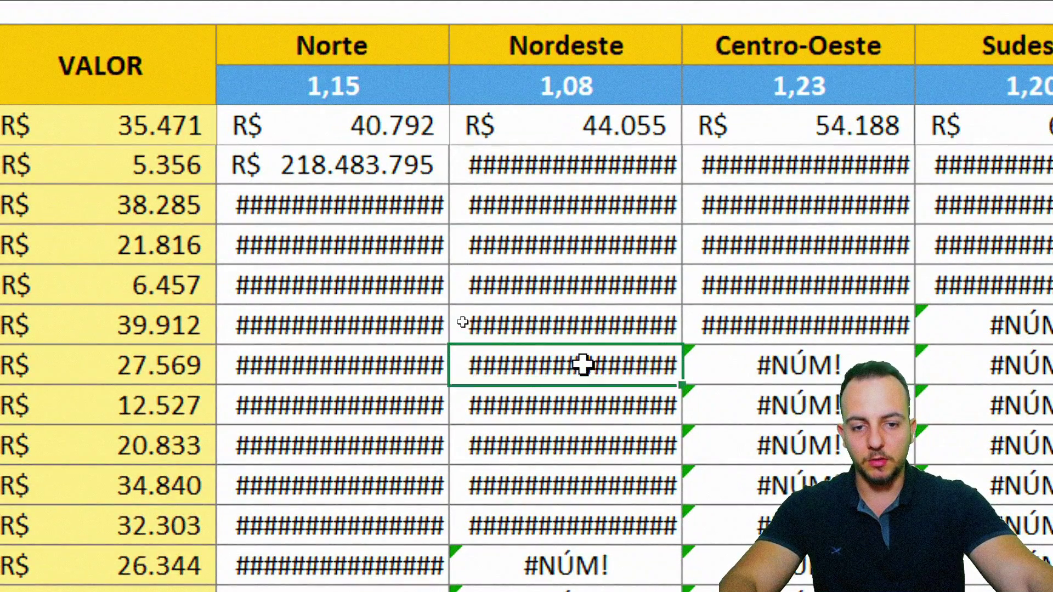
double_click(584, 365)
click(580, 419)
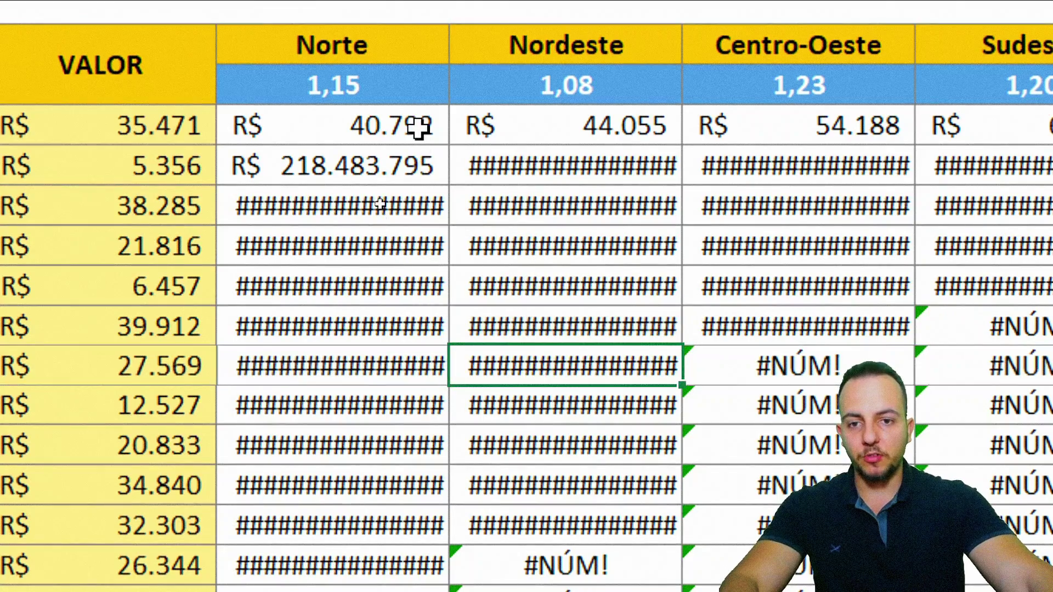
double_click(418, 125)
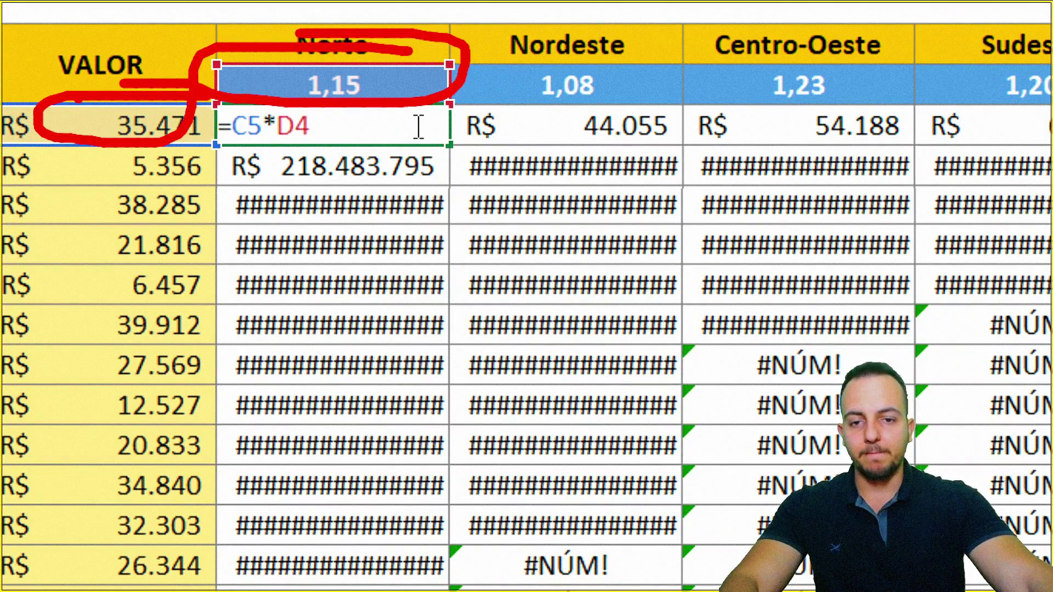
Change D5's formula to =C5*$D$4 so the D4 rate stays locked
key(ctrl+Return)
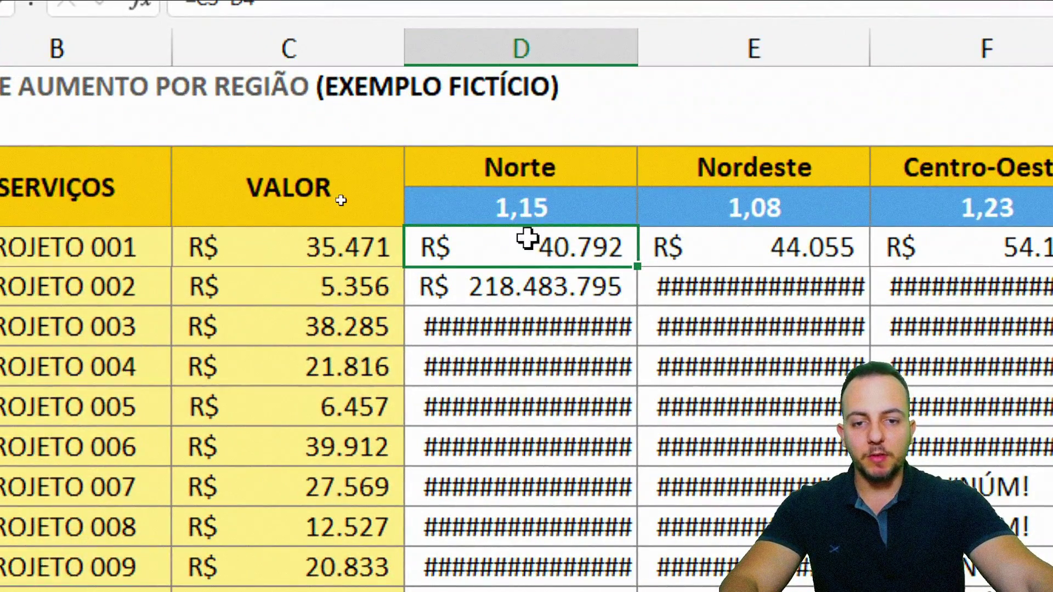
double_click(526, 238)
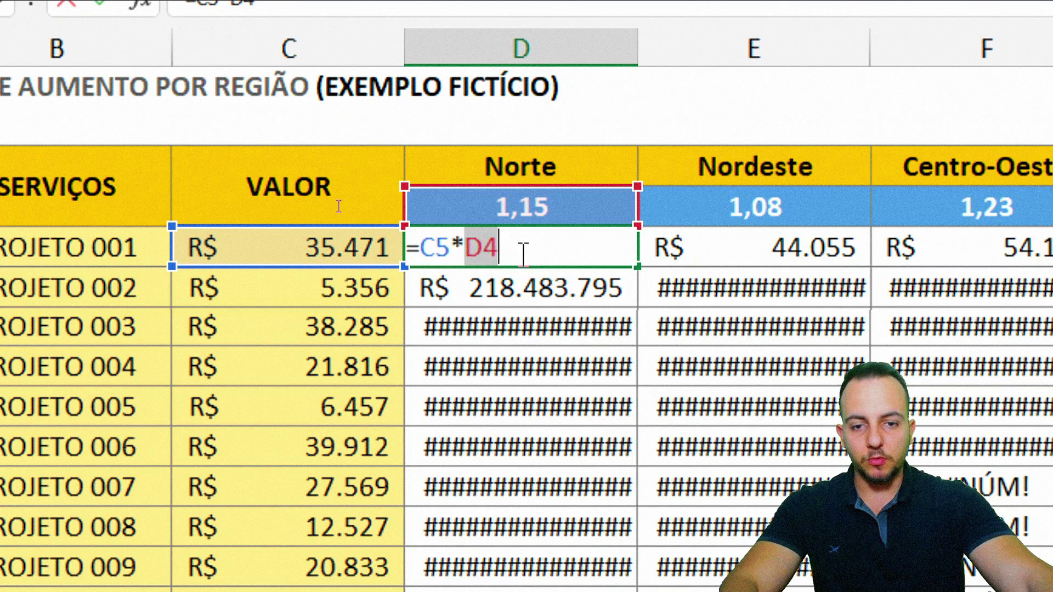
key(F4)
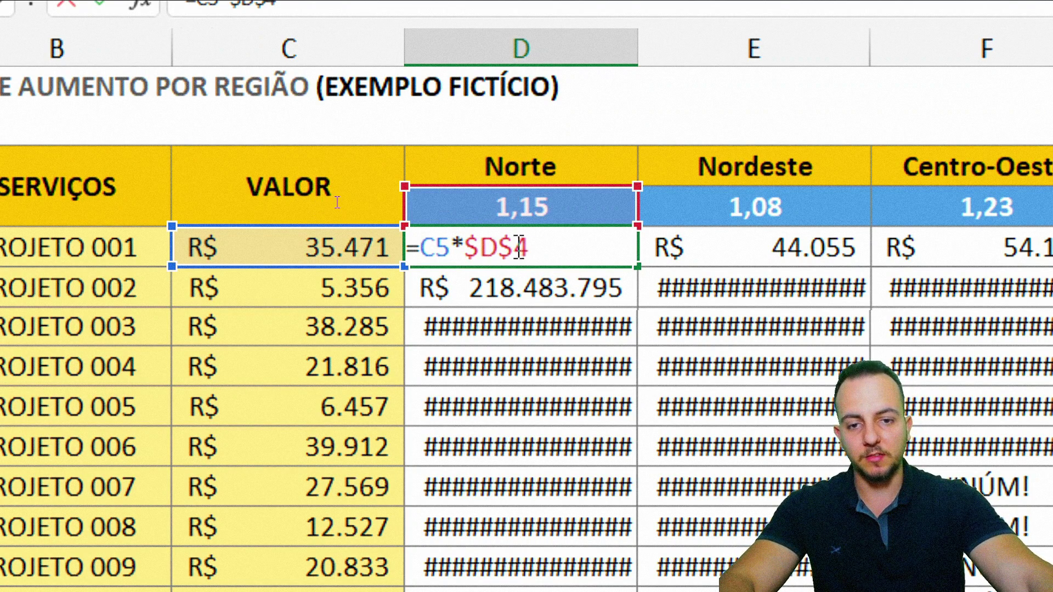
key(Return)
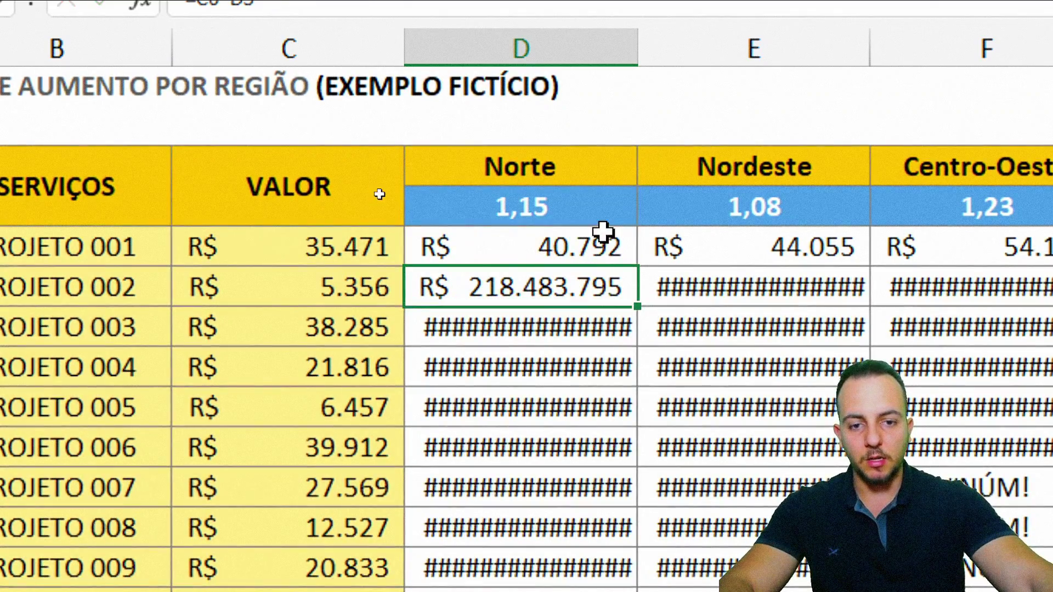
Paste the D5 formula across D5:H19 and check the Nordeste formula =D8*$D$4
click(606, 241)
key(ctrl+c)
shift+click(770, 477)
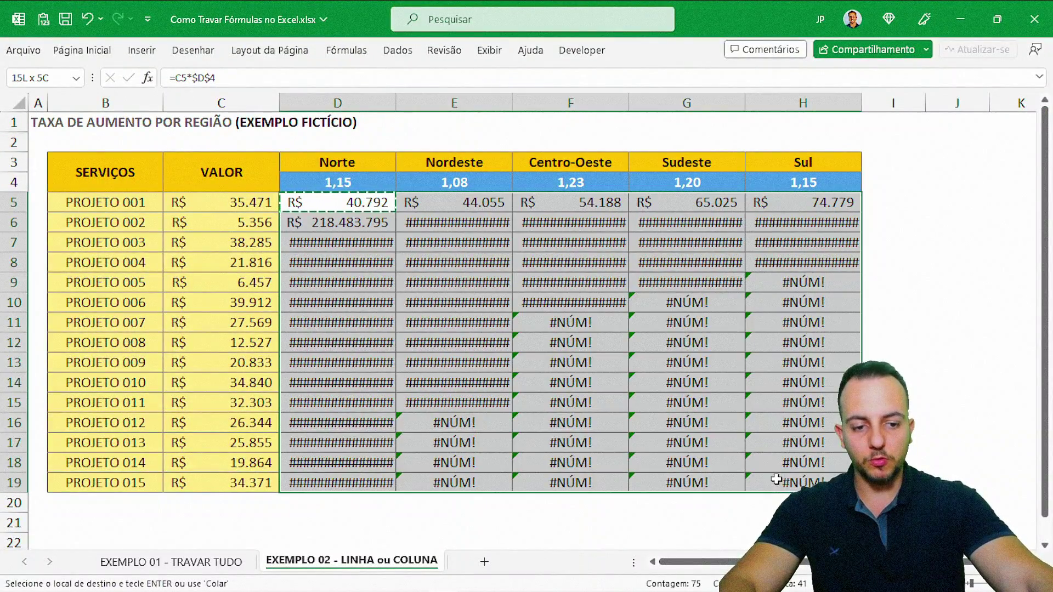
key(ctrl+v)
click(615, 420)
key(Escape)
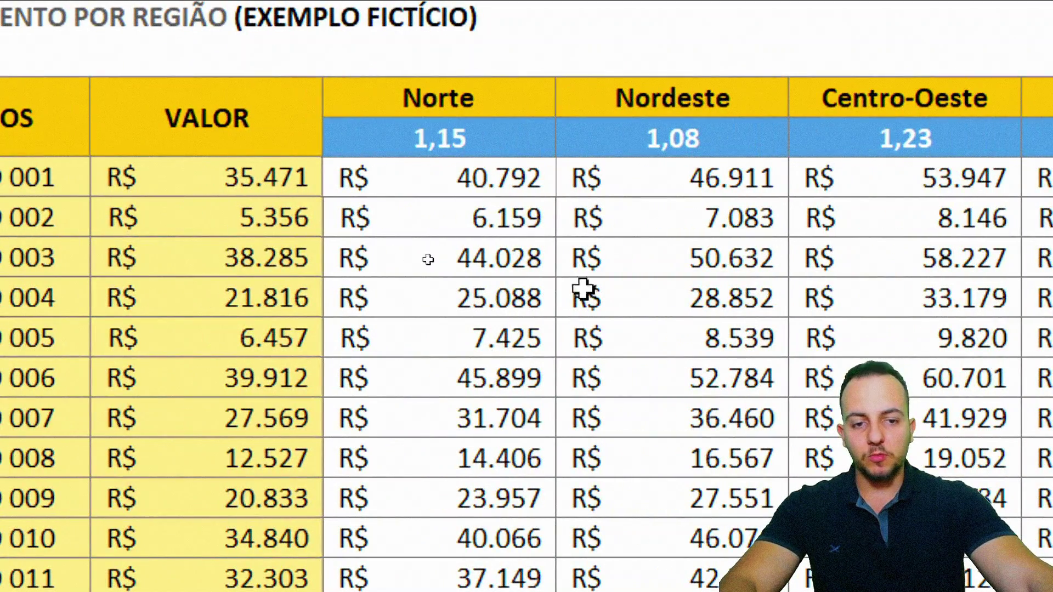
double_click(678, 301)
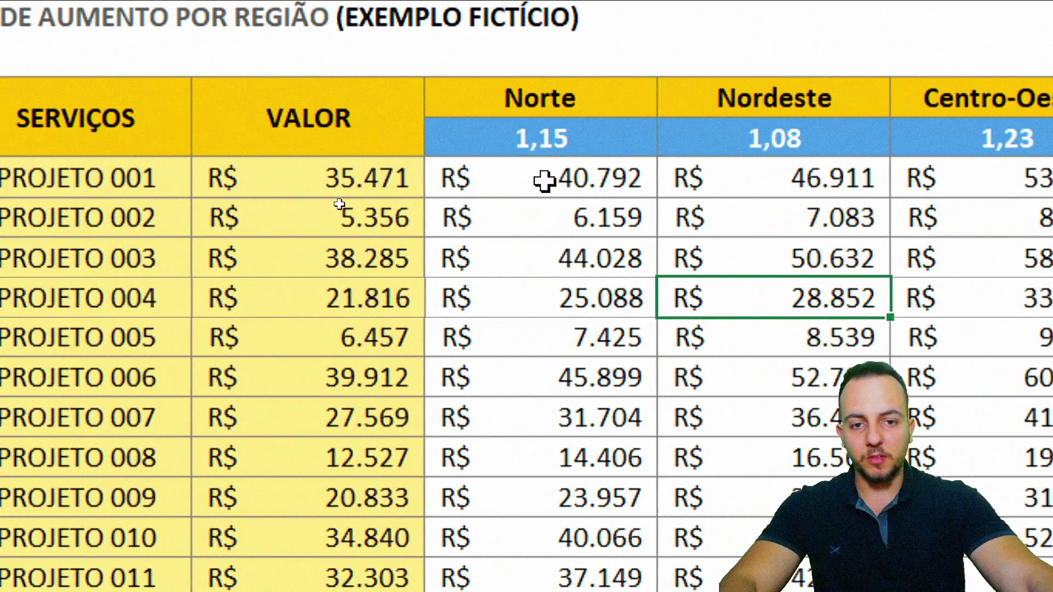
click(544, 181)
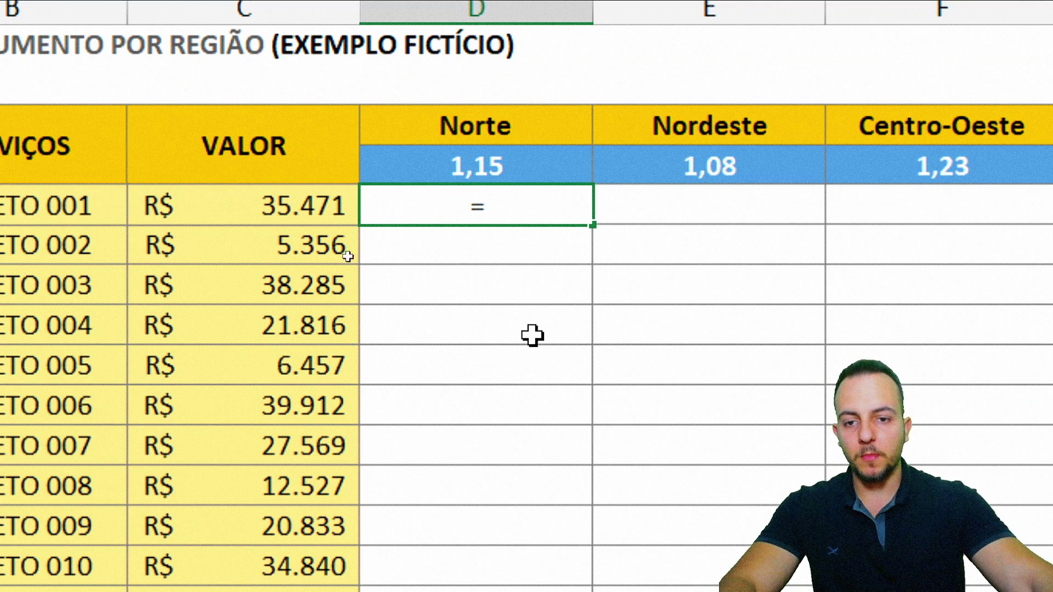
Enter the mixed-reference formula =$C5*D$4 in D5
click(329, 208)
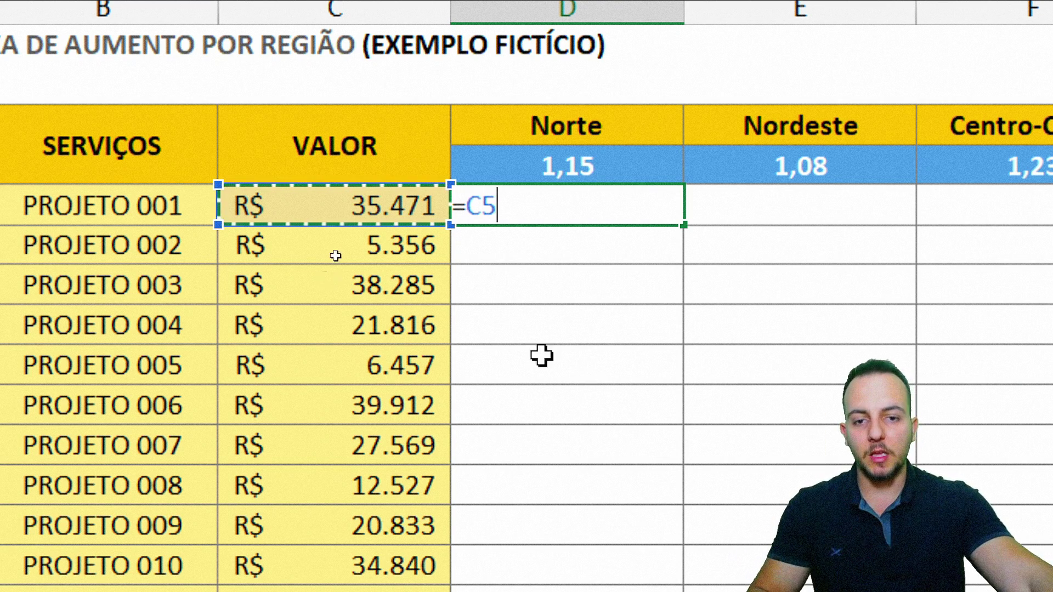
key(F4)
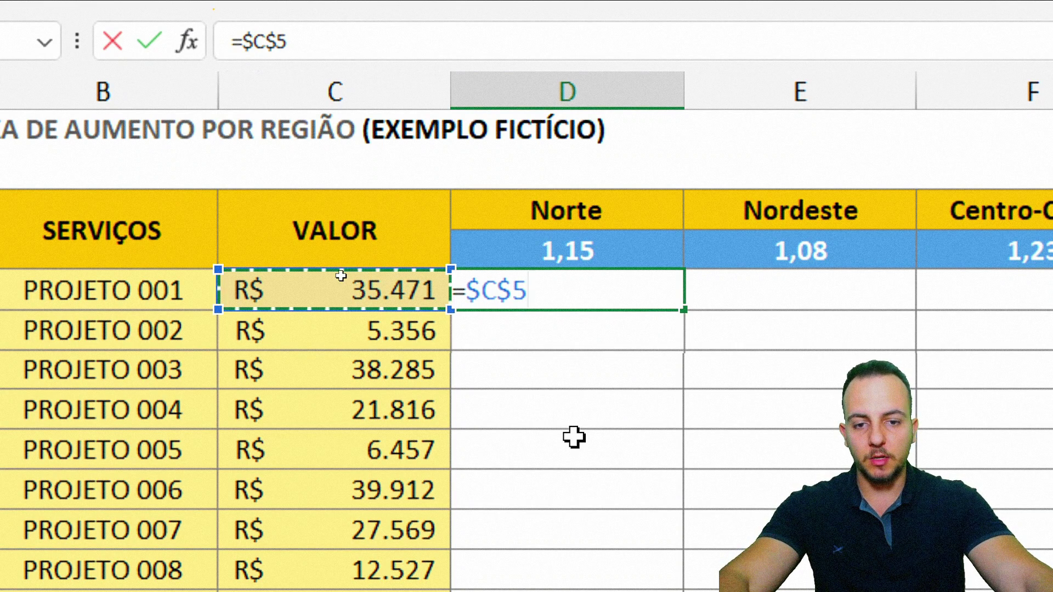
key(F4)
key(F4)
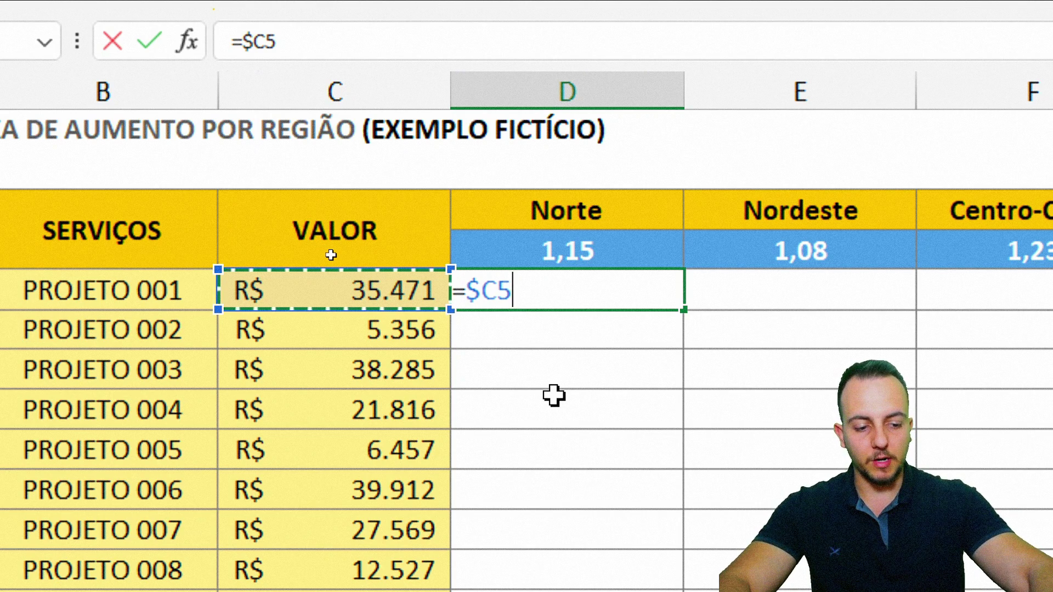
text(*)
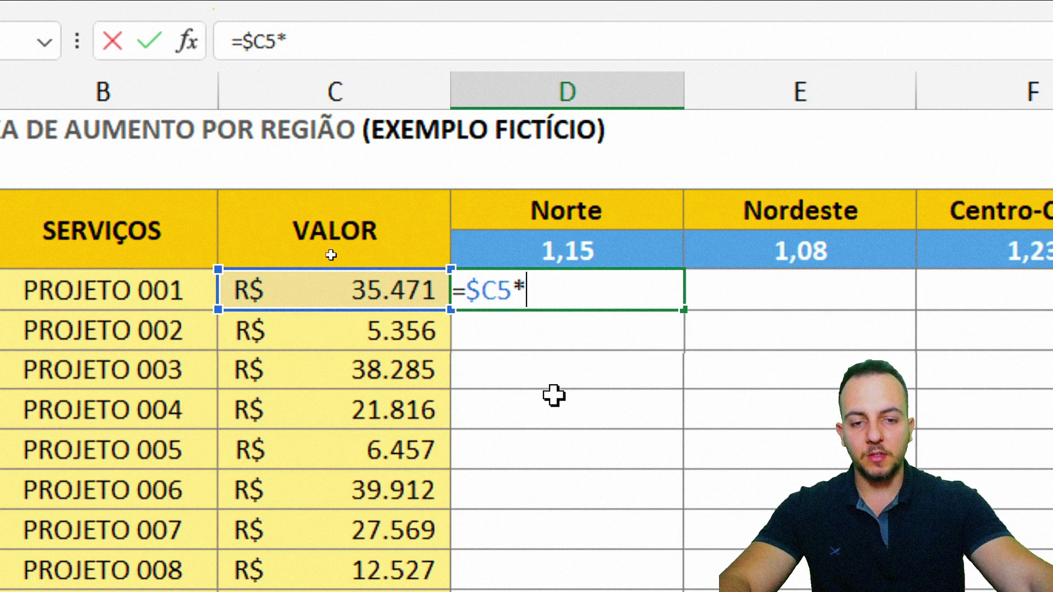
click(590, 253)
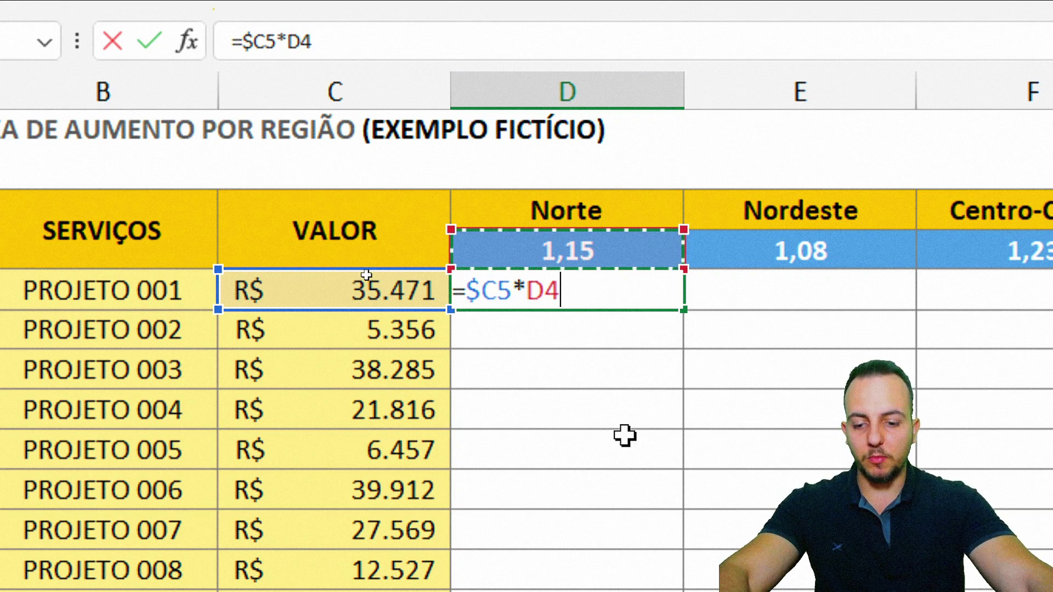
key(F4)
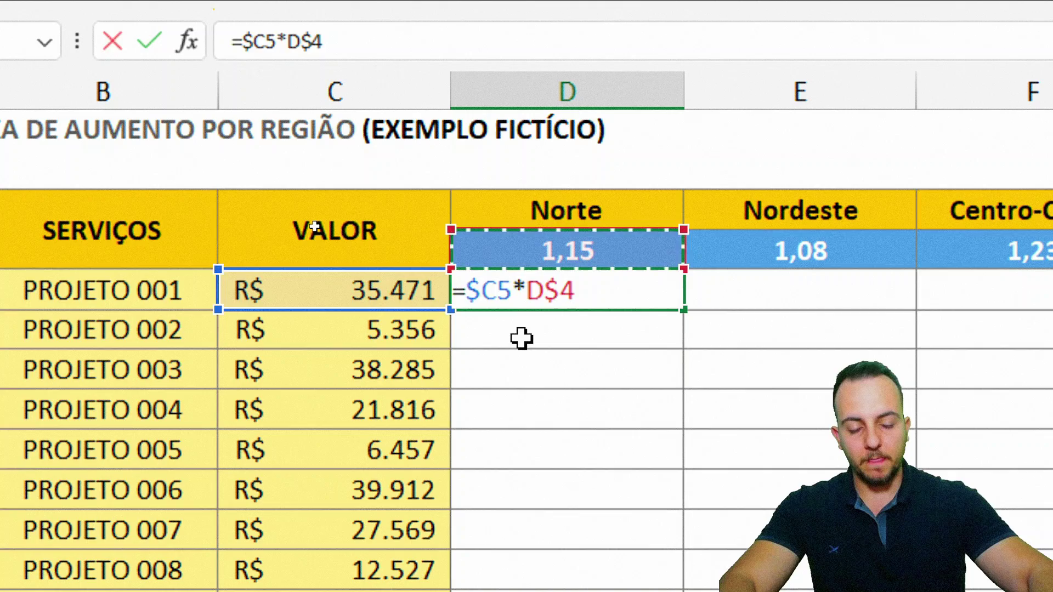
key(Return)
Copy D5 and select the result grid D5:H19
click(613, 286)
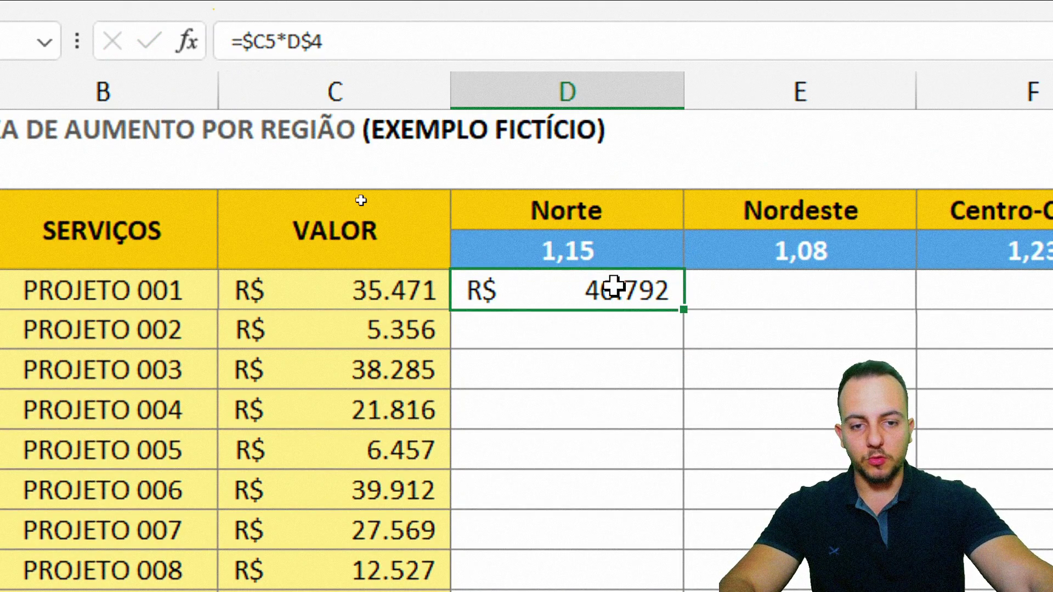
key(ctrl+c)
mouse_move(345, 200)
mouse_down()
mouse_move(742, 407)
mouse_move(803, 482)
mouse_up()
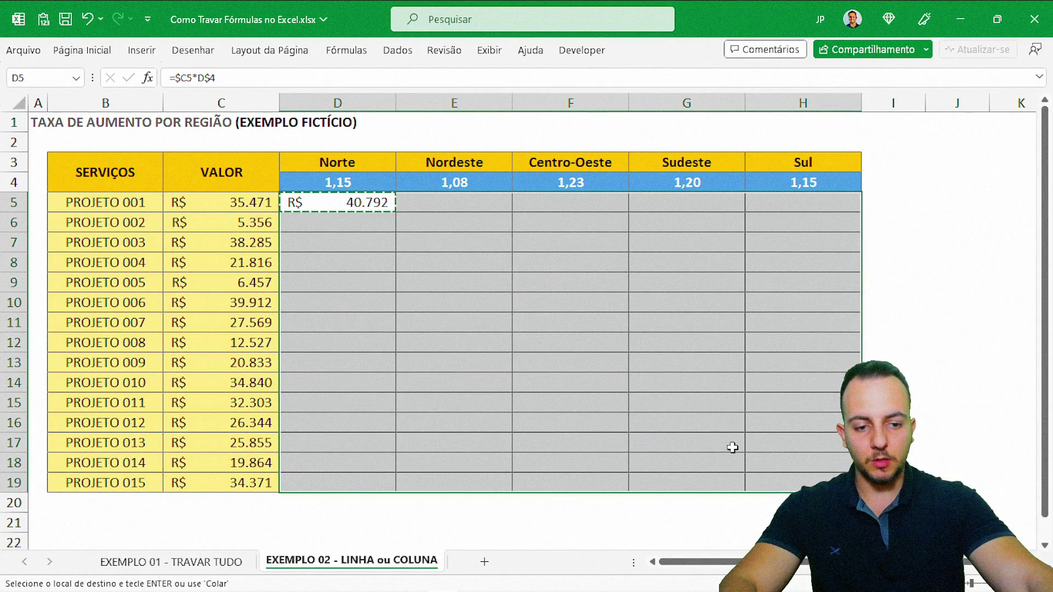
Paste the =$C5*D$4 formula into D5:H19
key(ctrl+v)
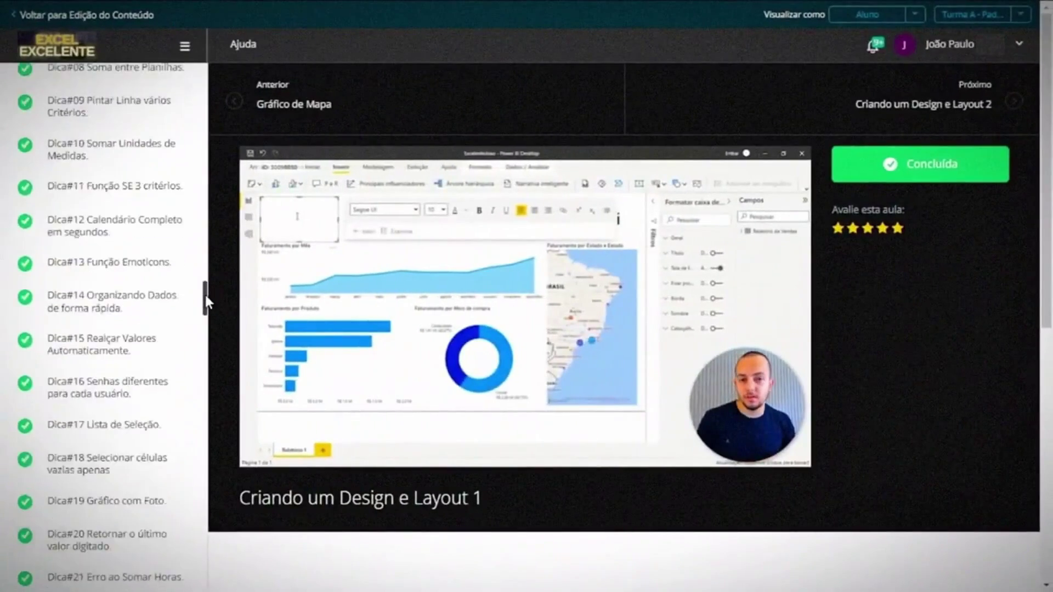
mouse_move(205, 293)
mouse_down()
mouse_move(209, 410)
mouse_move(196, 521)
mouse_up()
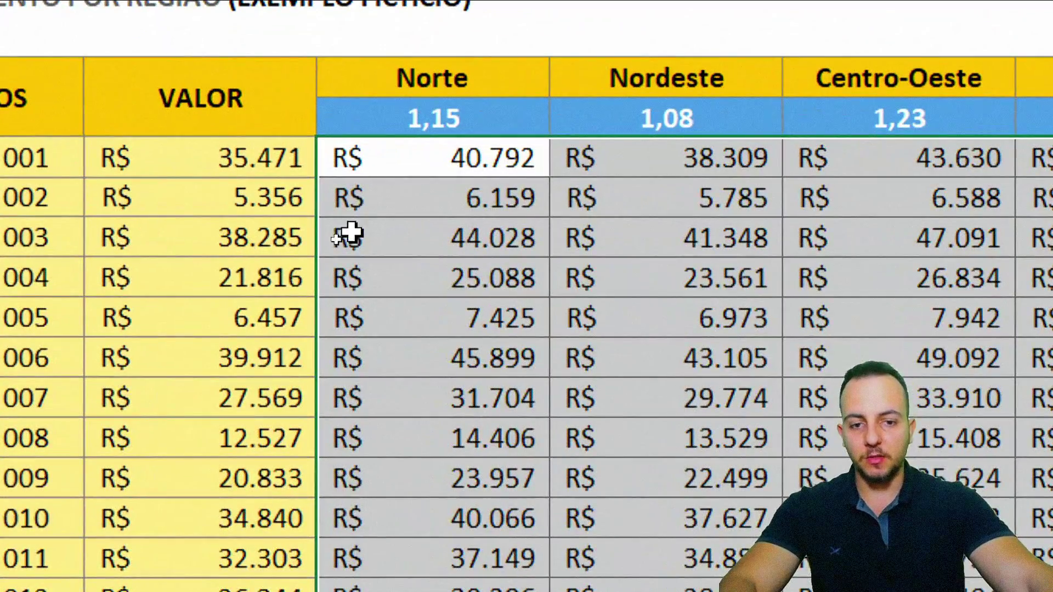
Review the copied formulas =$C9*E$4 and =$C11*F$4 without changing them
click(622, 324)
key(F2)
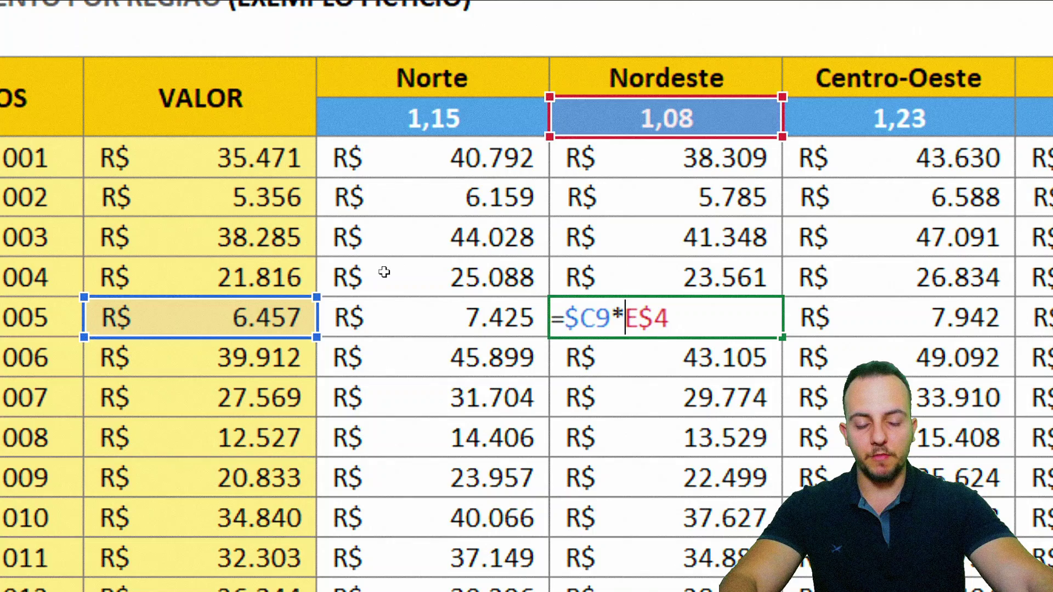
key(ctrl+Return)
double_click(769, 328)
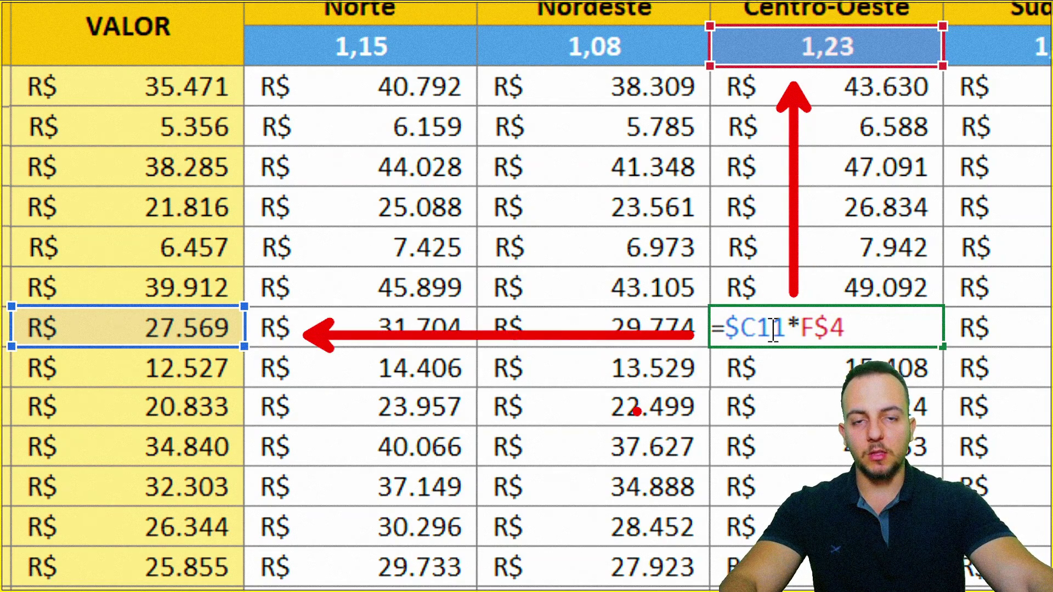
key(Escape)
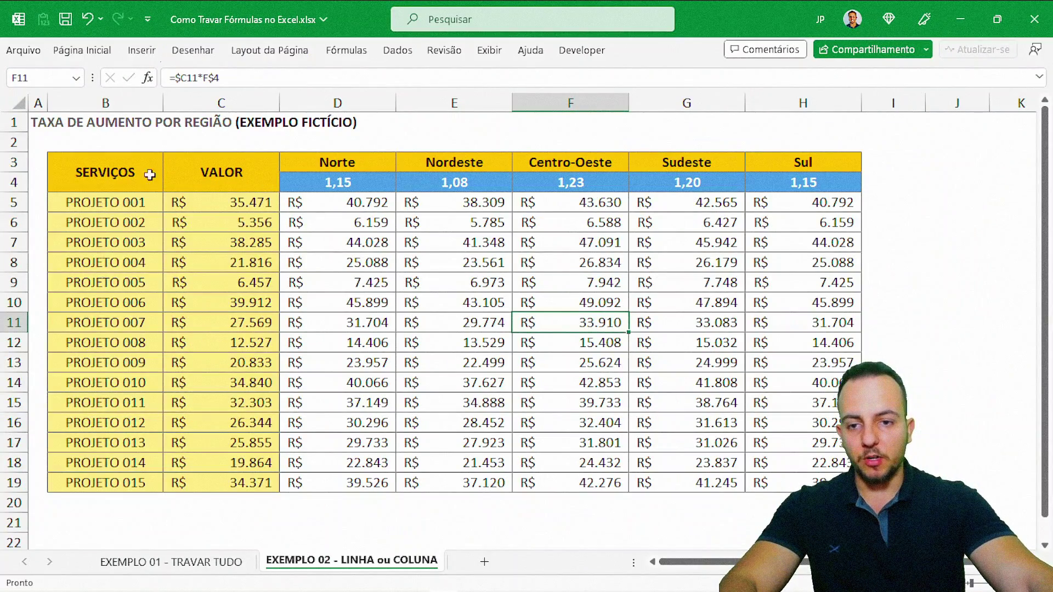
Return to the EXEMPLO 01 - TRAVAR TUDO sheet
click(149, 175)
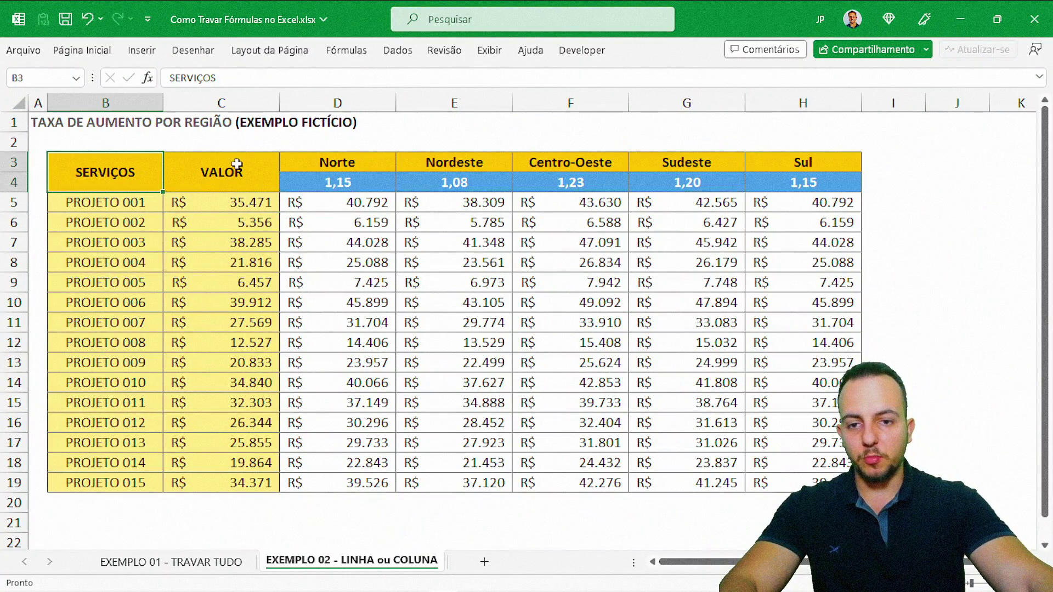
mouse_move(276, 168)
mouse_down()
mouse_move(666, 195)
mouse_move(869, 195)
mouse_up()
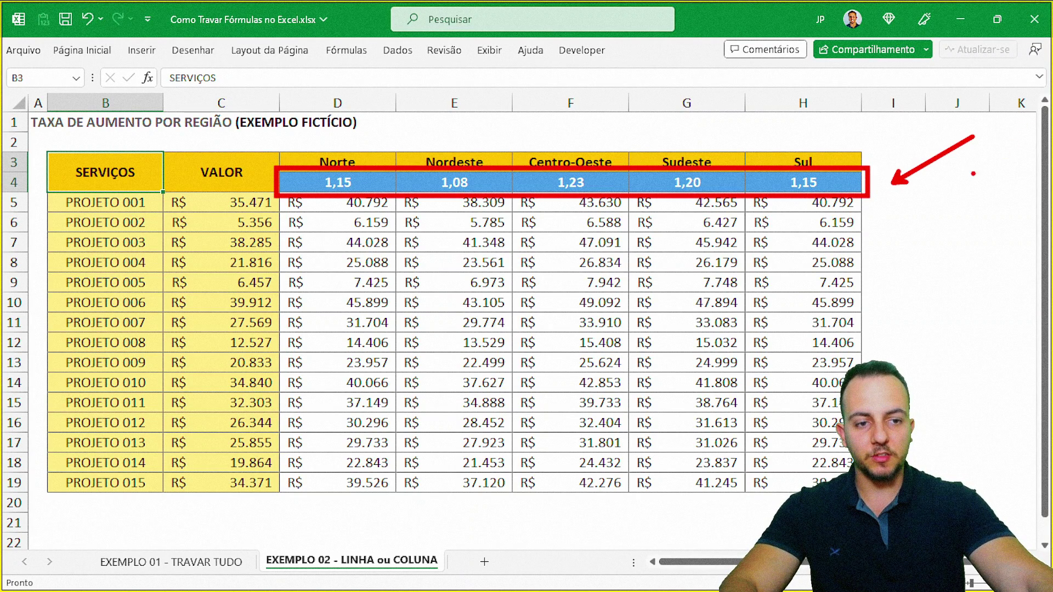
drag(247, 311, 280, 505)
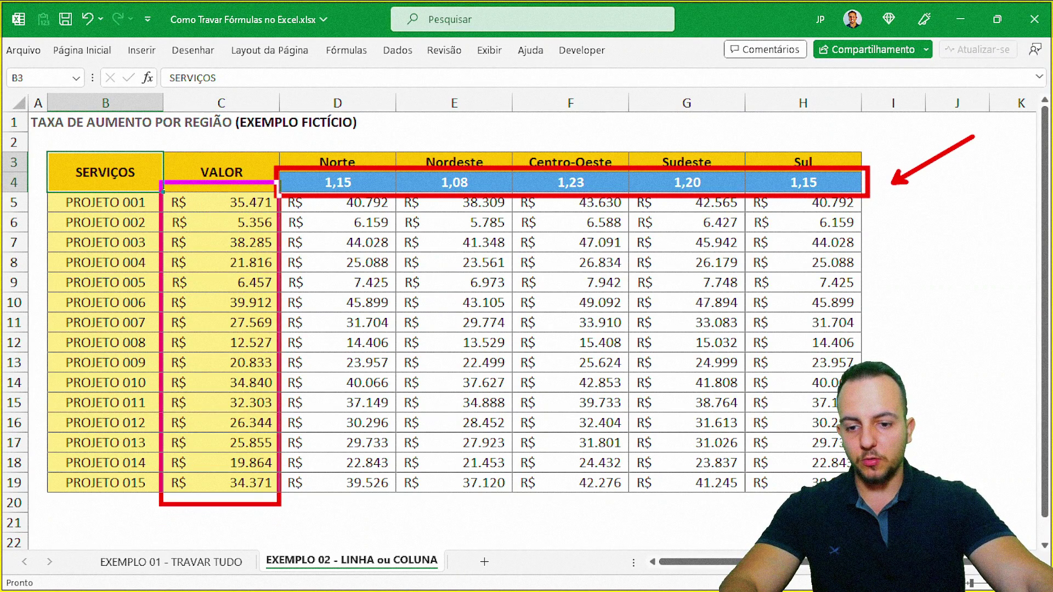
drag(380, 531, 301, 516)
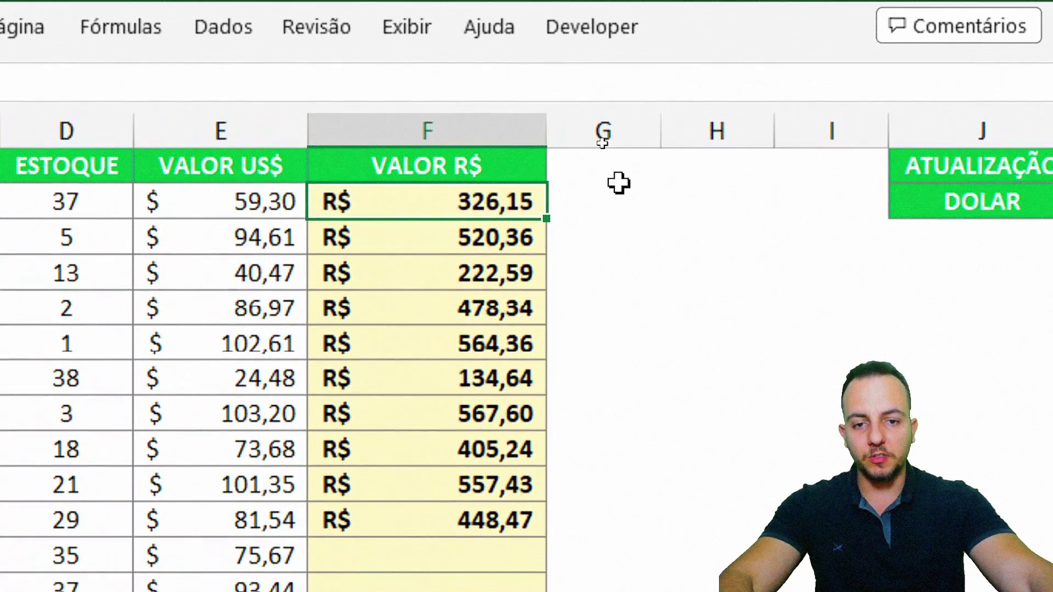
key(F2)
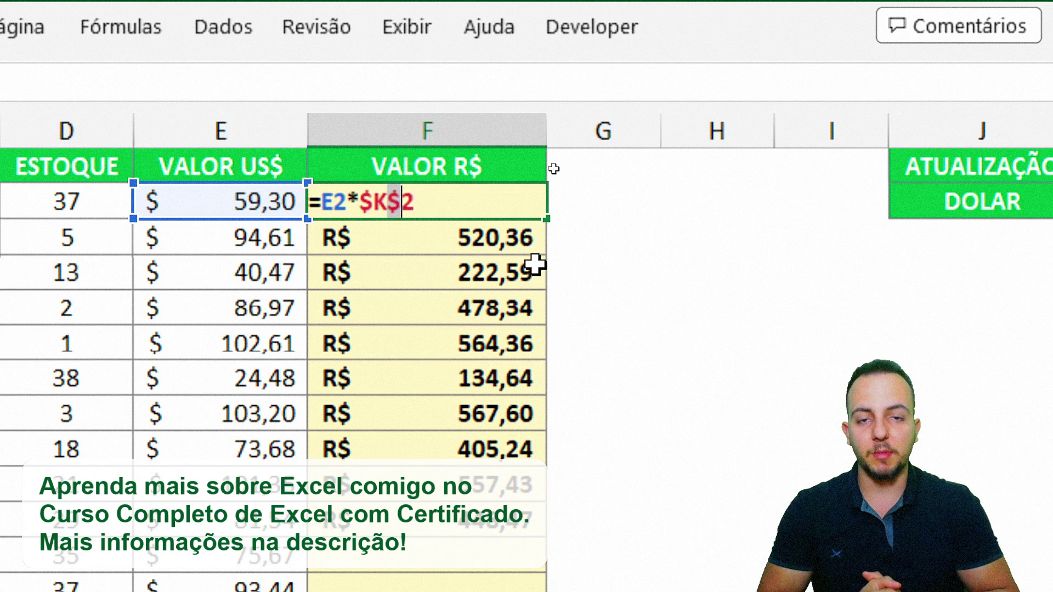
key(ctrl+Return)
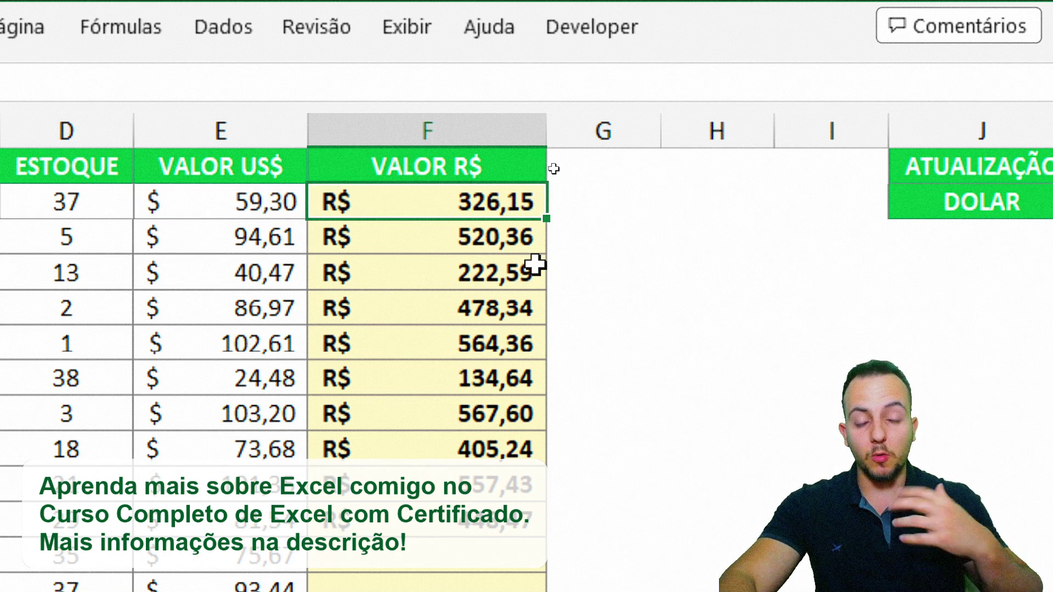